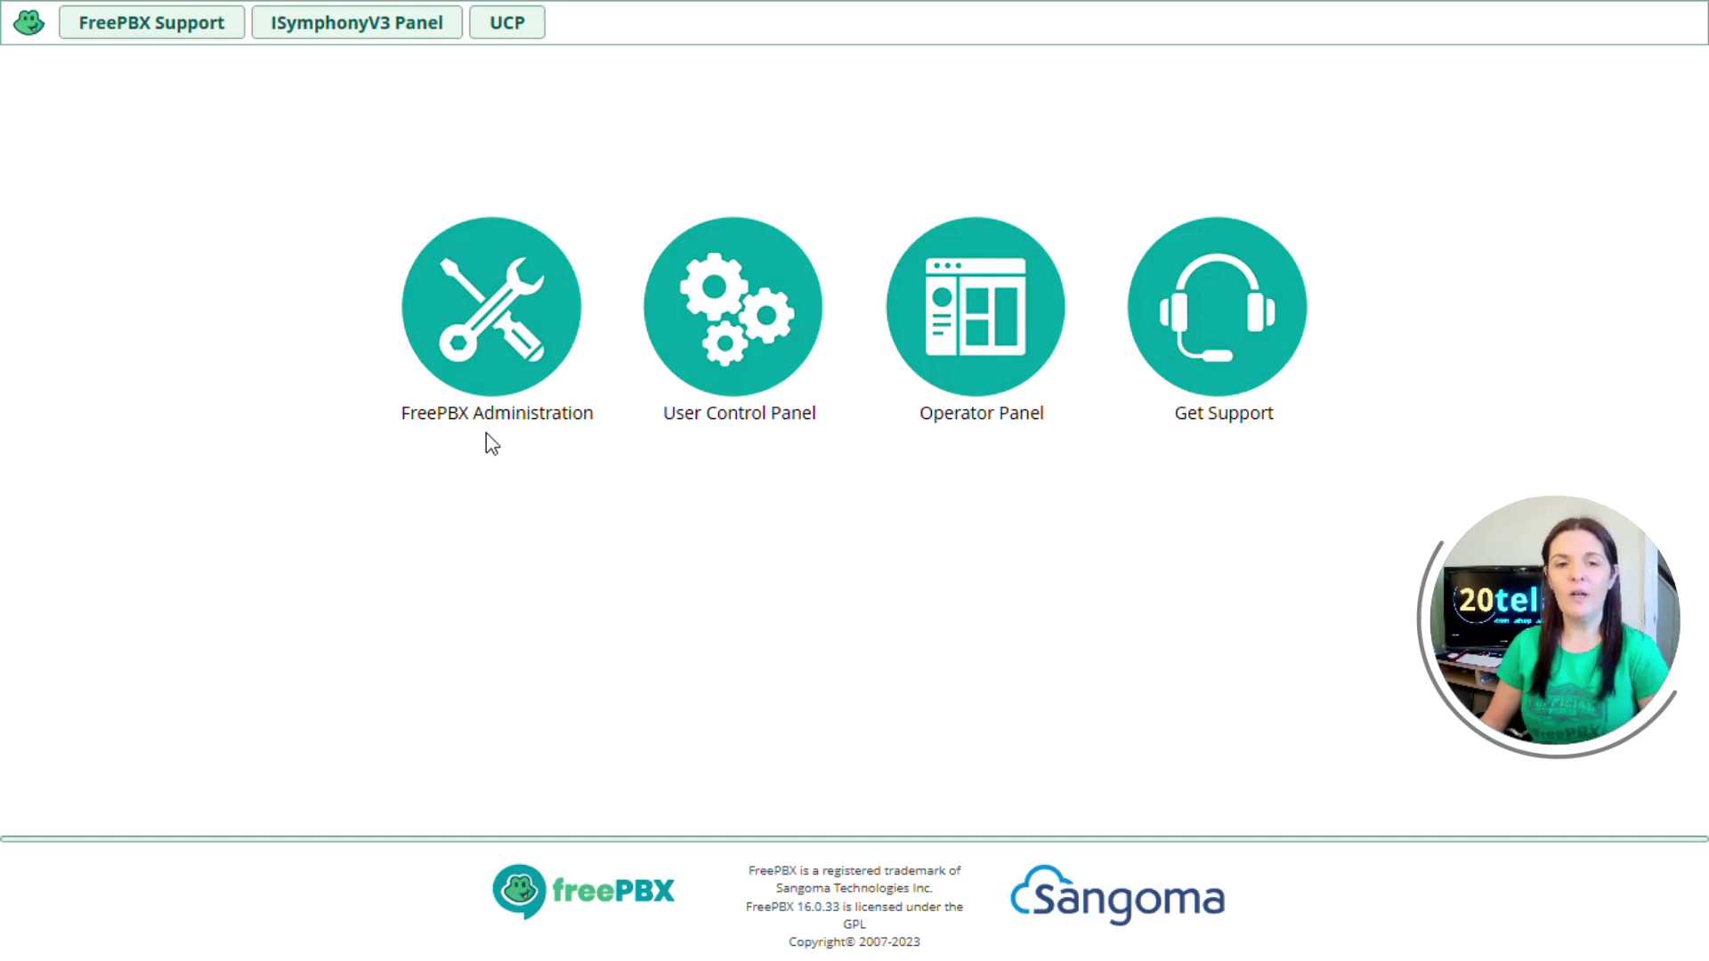
# - Log in to FreePBX Administration and go to Connectivity > Inbound Routes
pyautogui.click(507, 337)
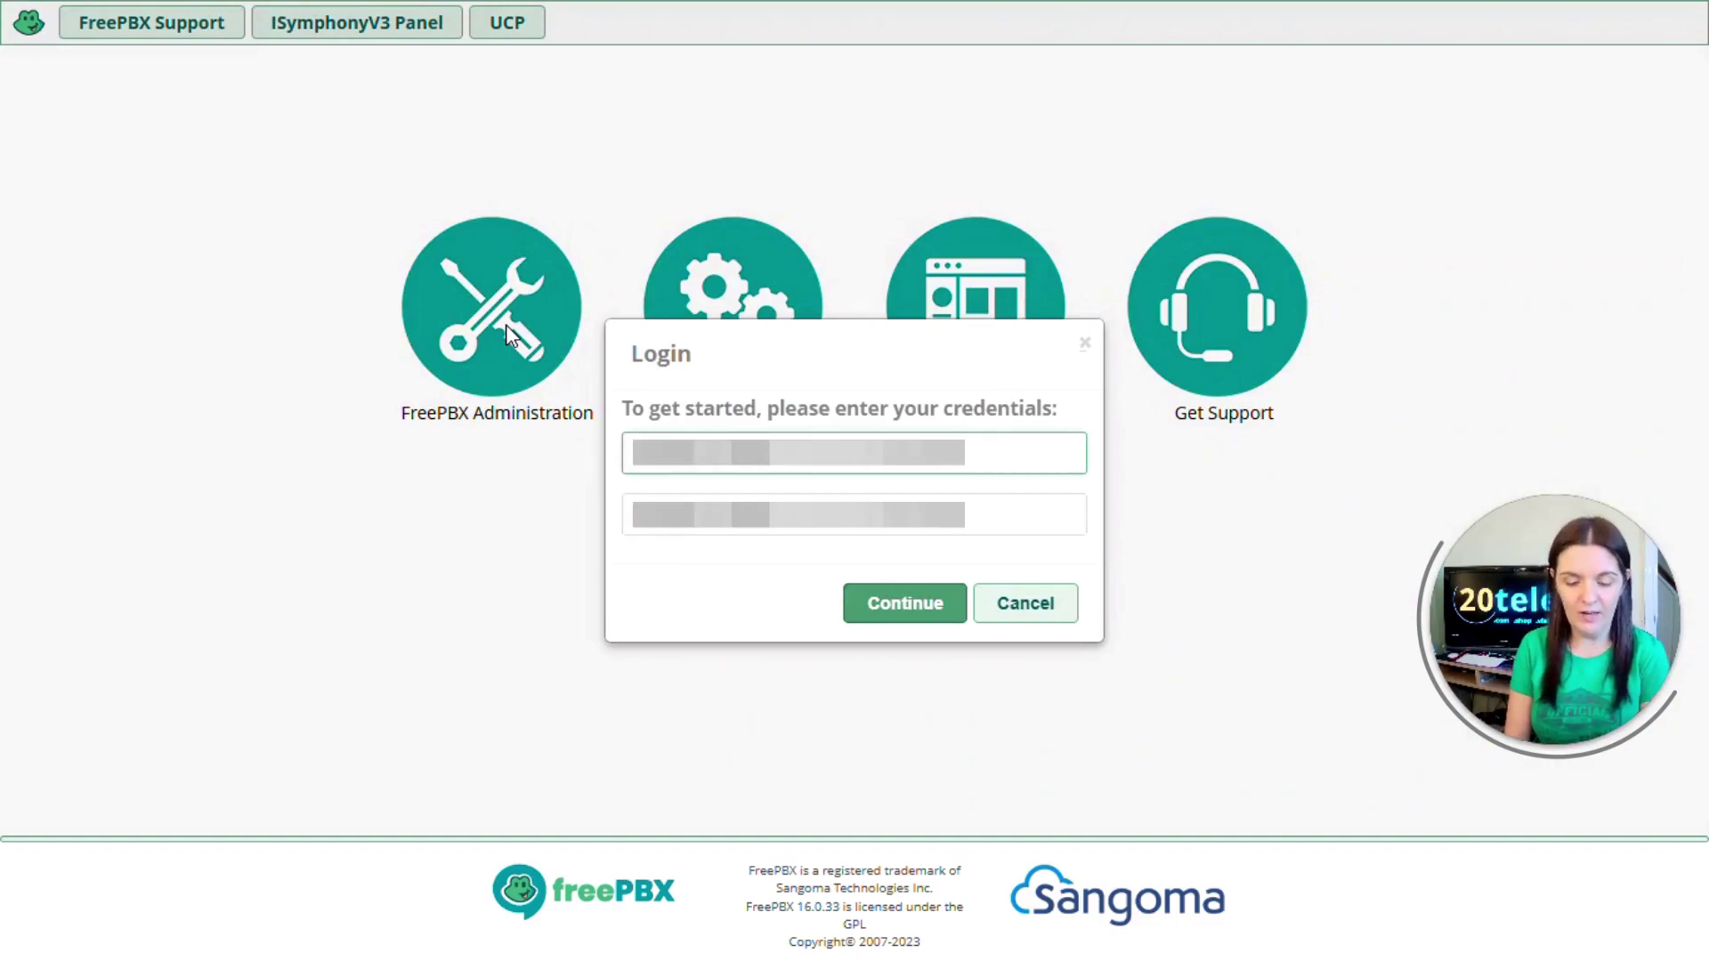
pyautogui.press('Tab')
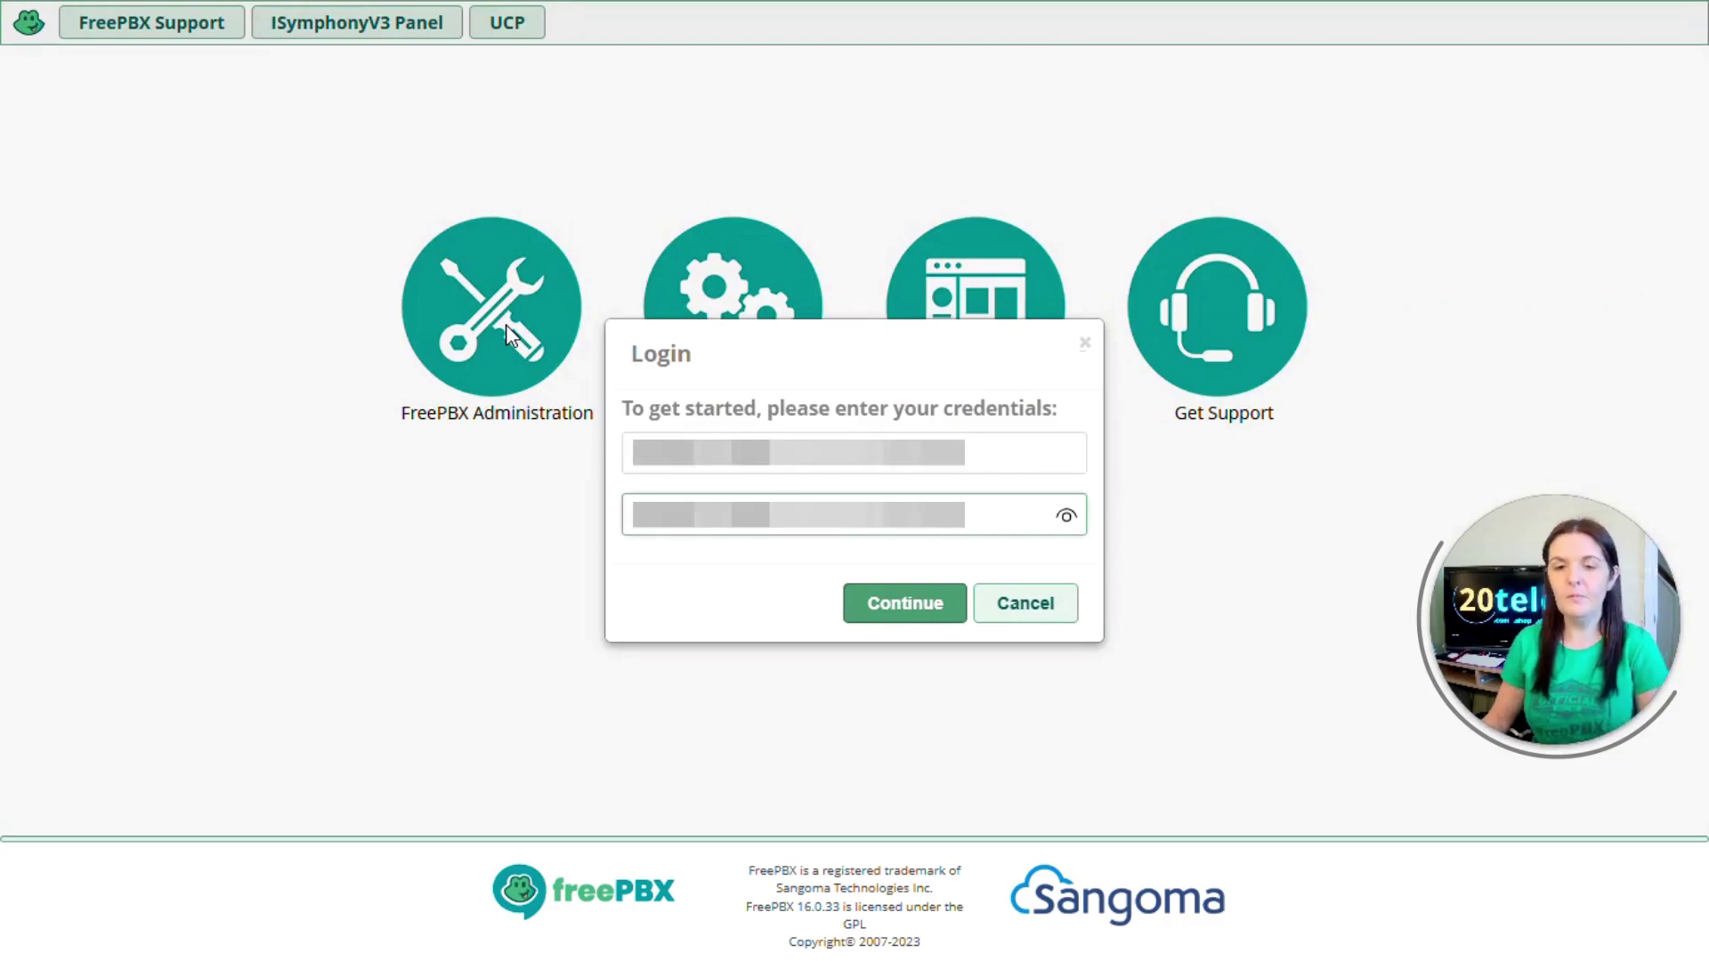
pyautogui.press('Return')
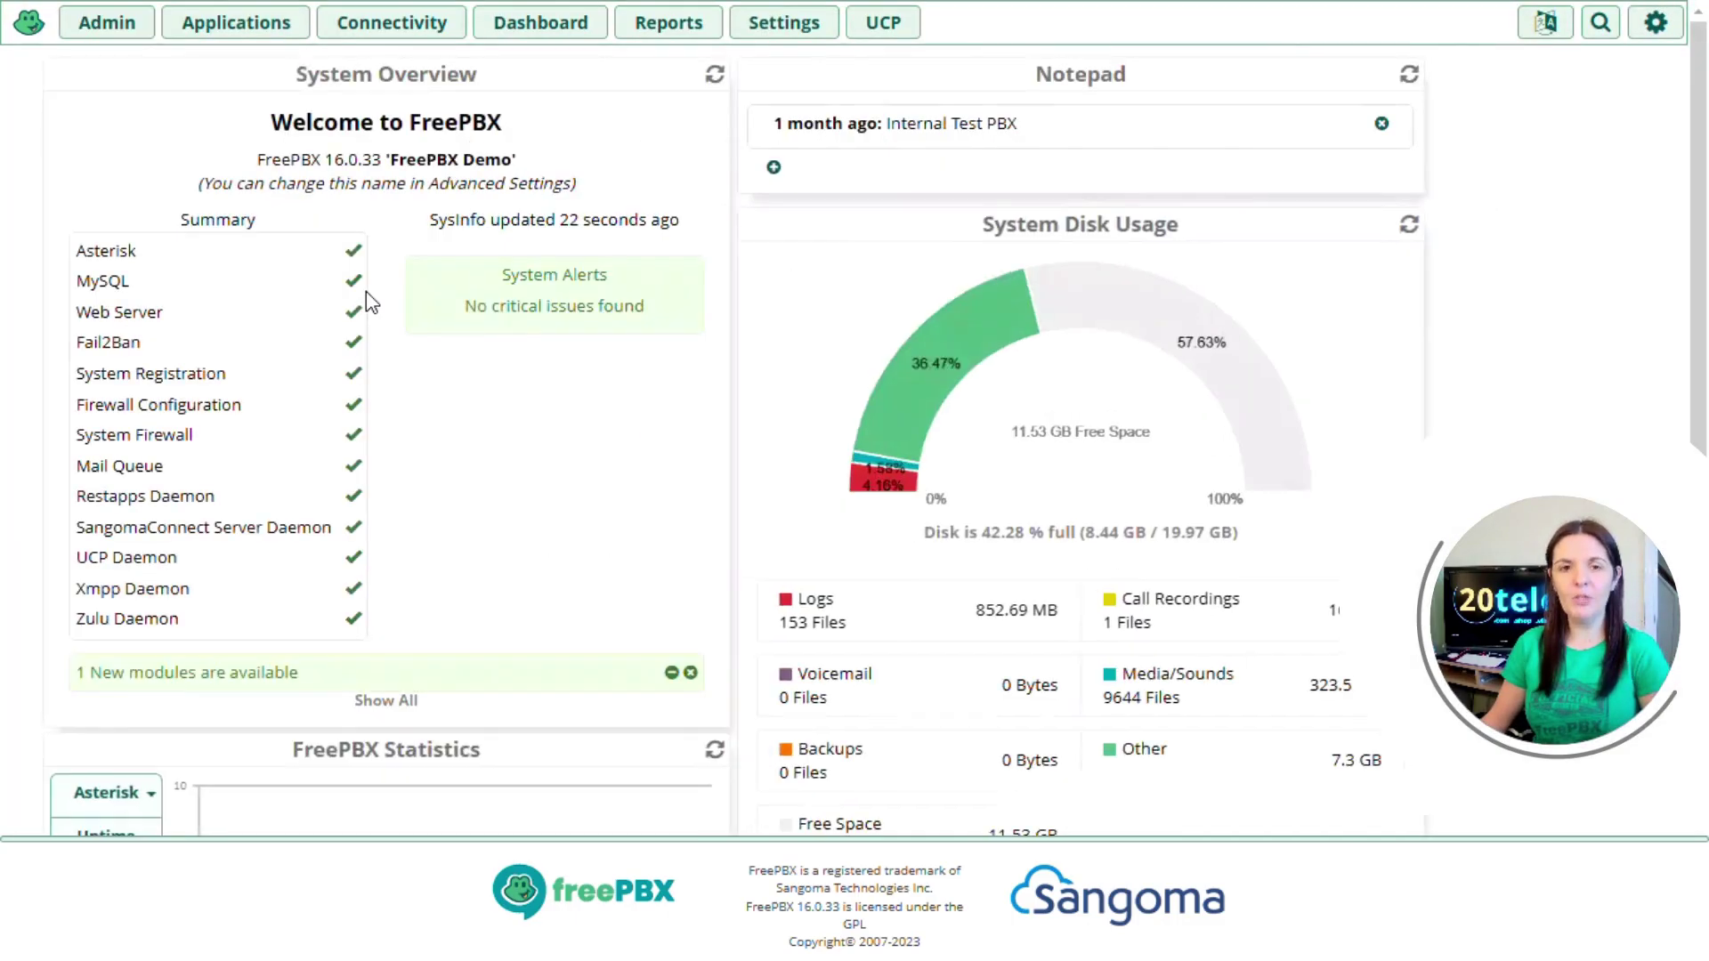
pyautogui.click(392, 25)
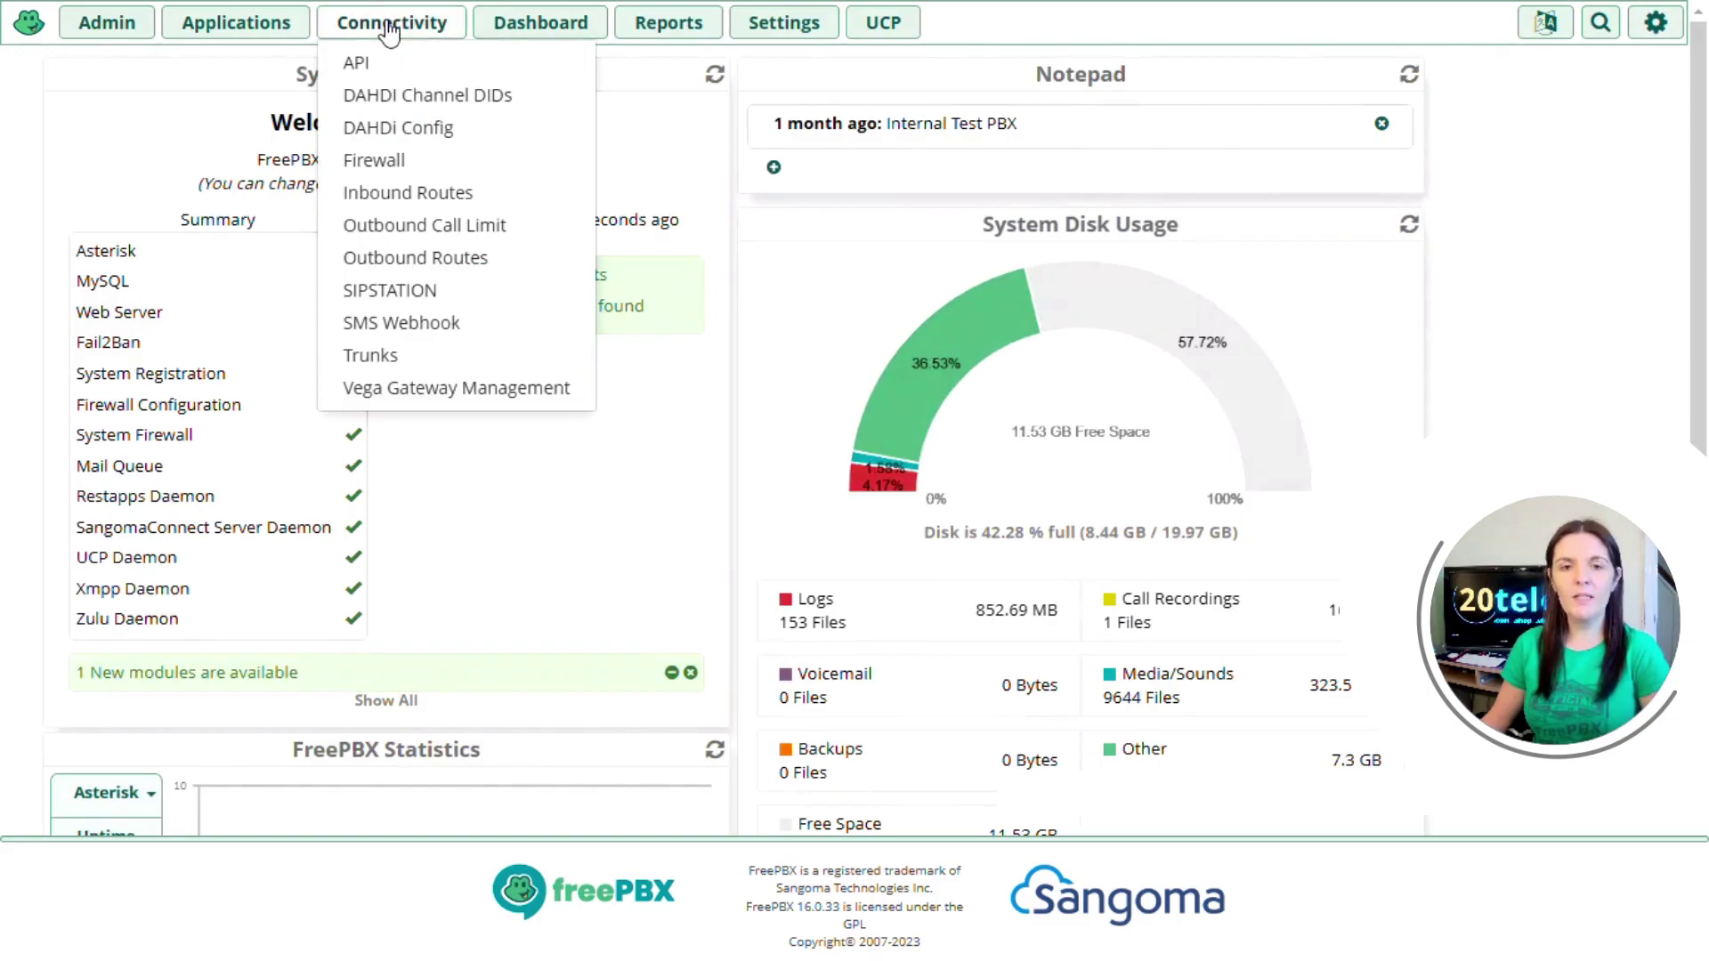
pyautogui.click(365, 194)
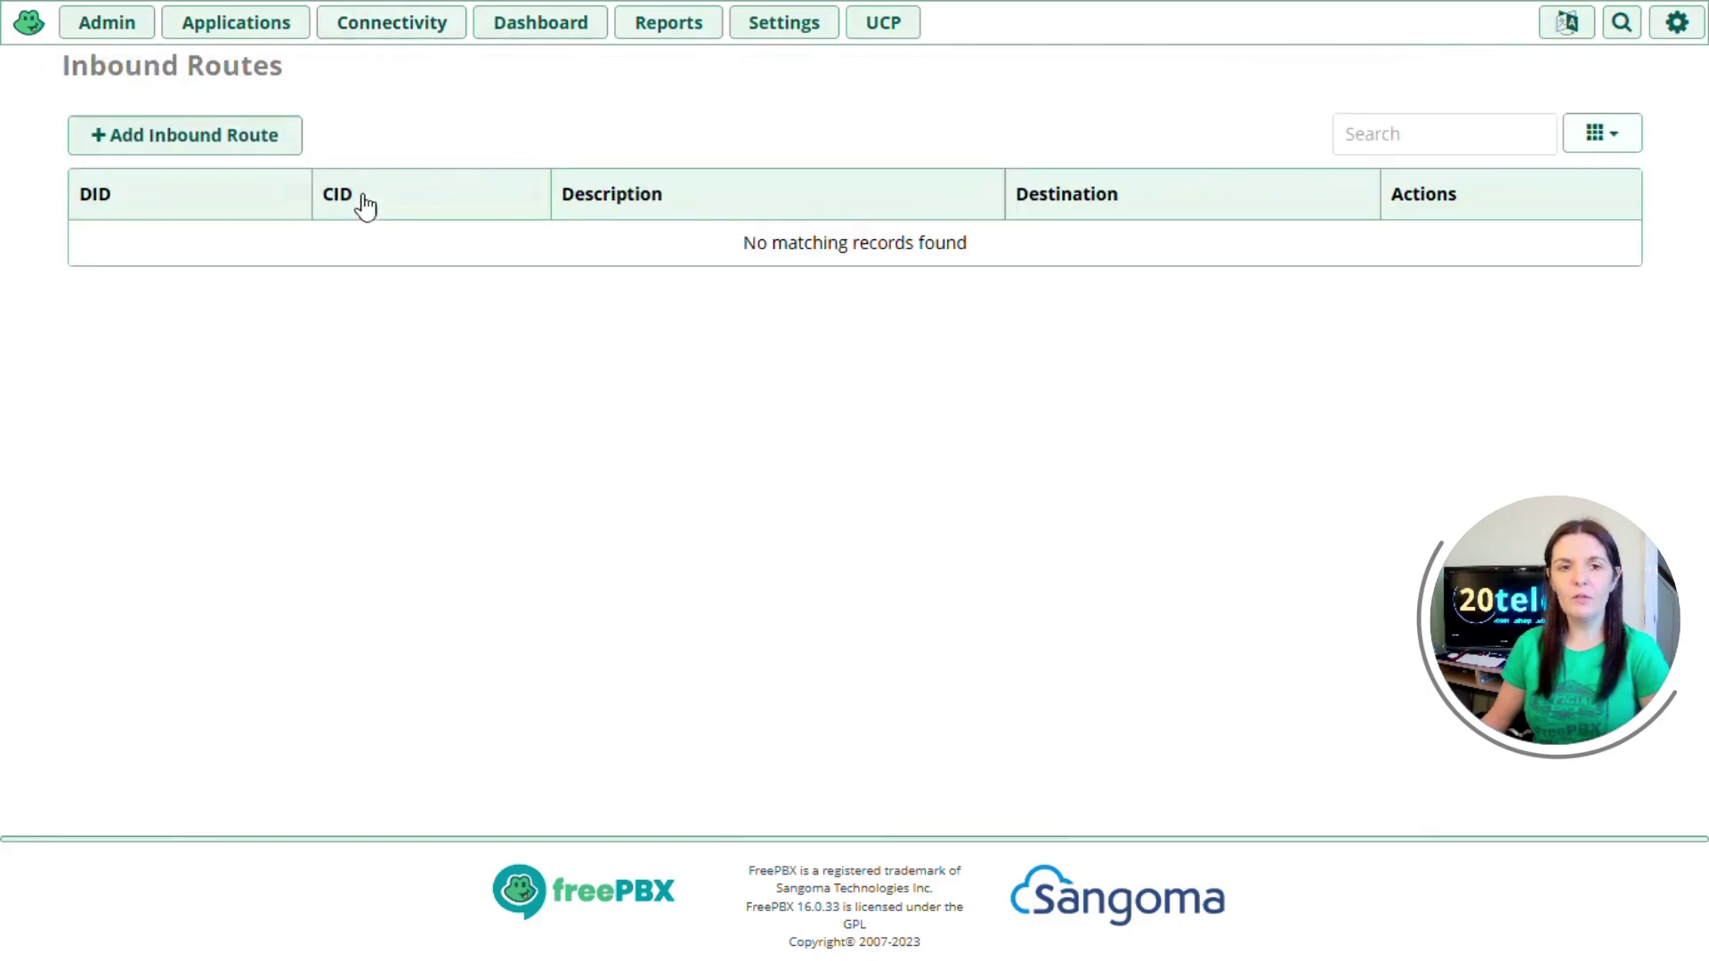
# - Add a new inbound route described as 'Inbound-Test'
pyautogui.click(226, 153)
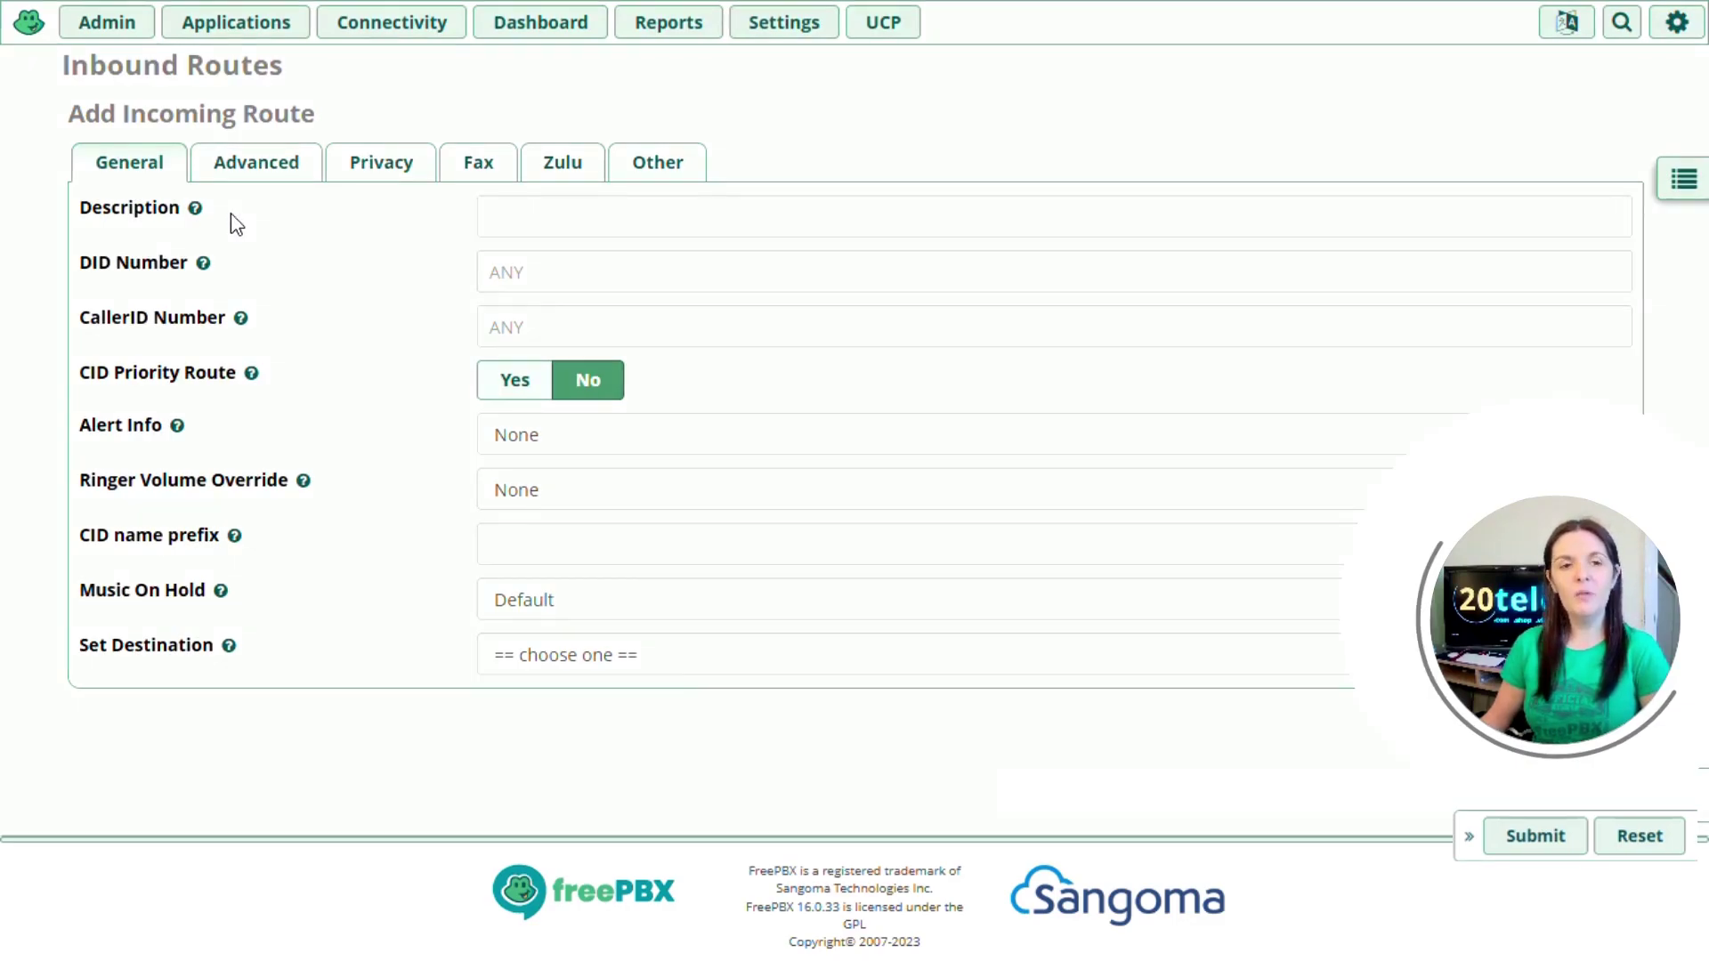
pyautogui.click(492, 217)
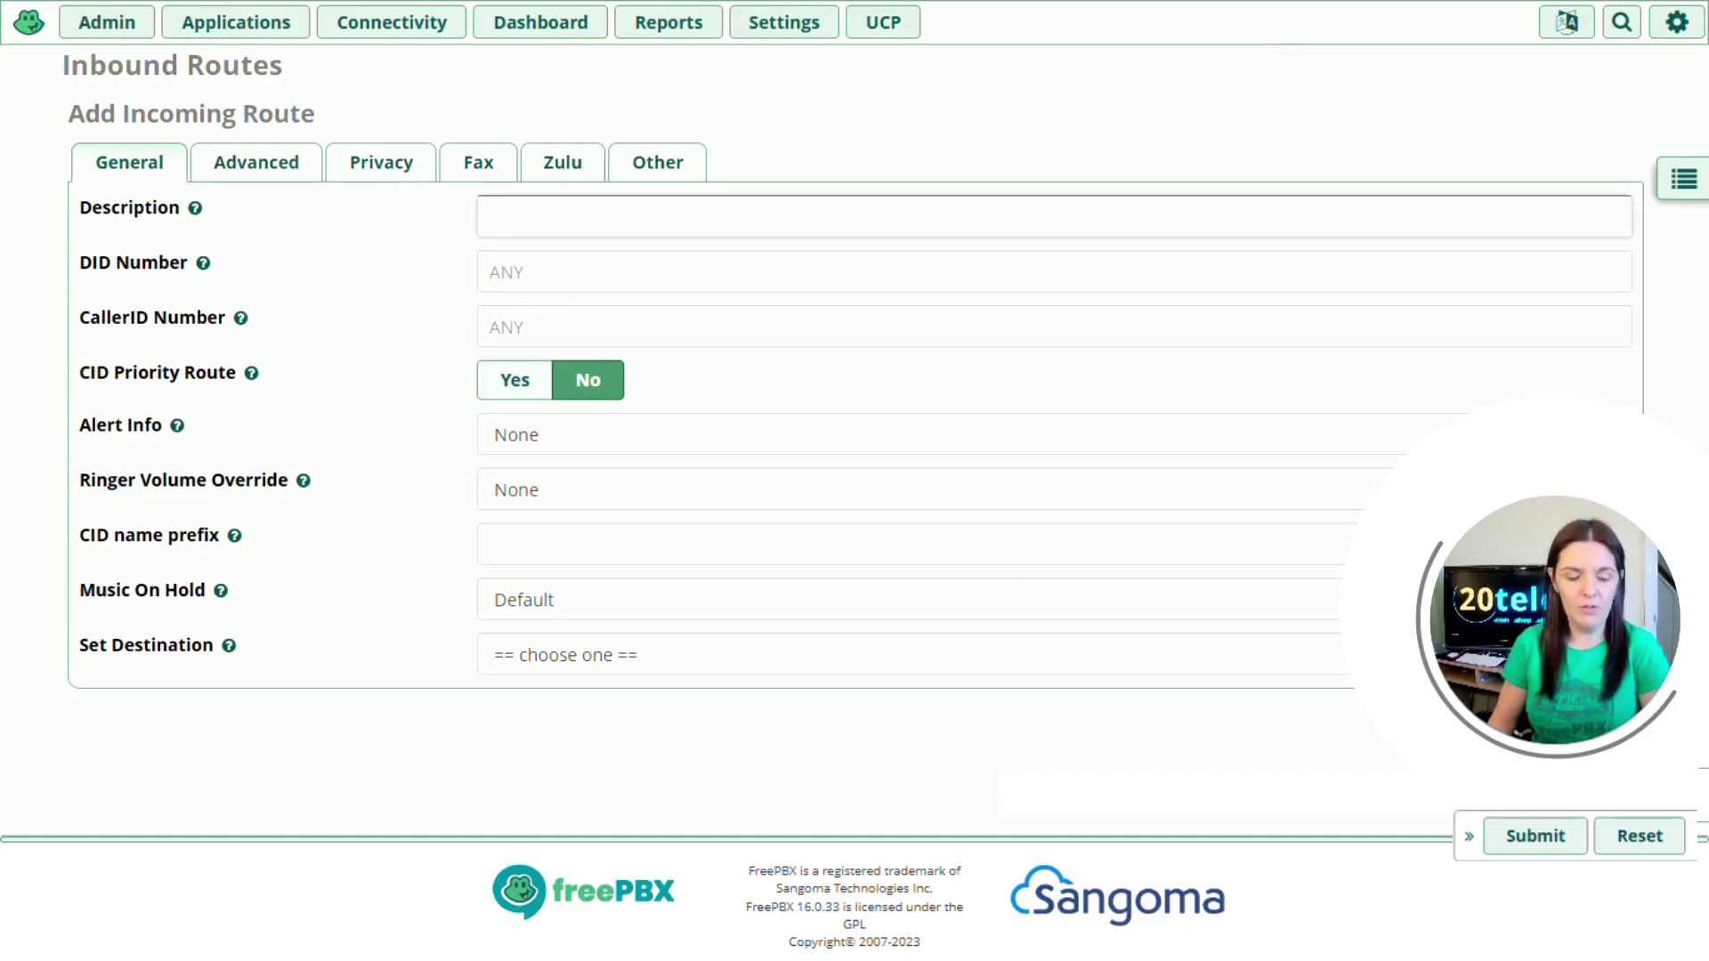
pyautogui.write('Inbound')
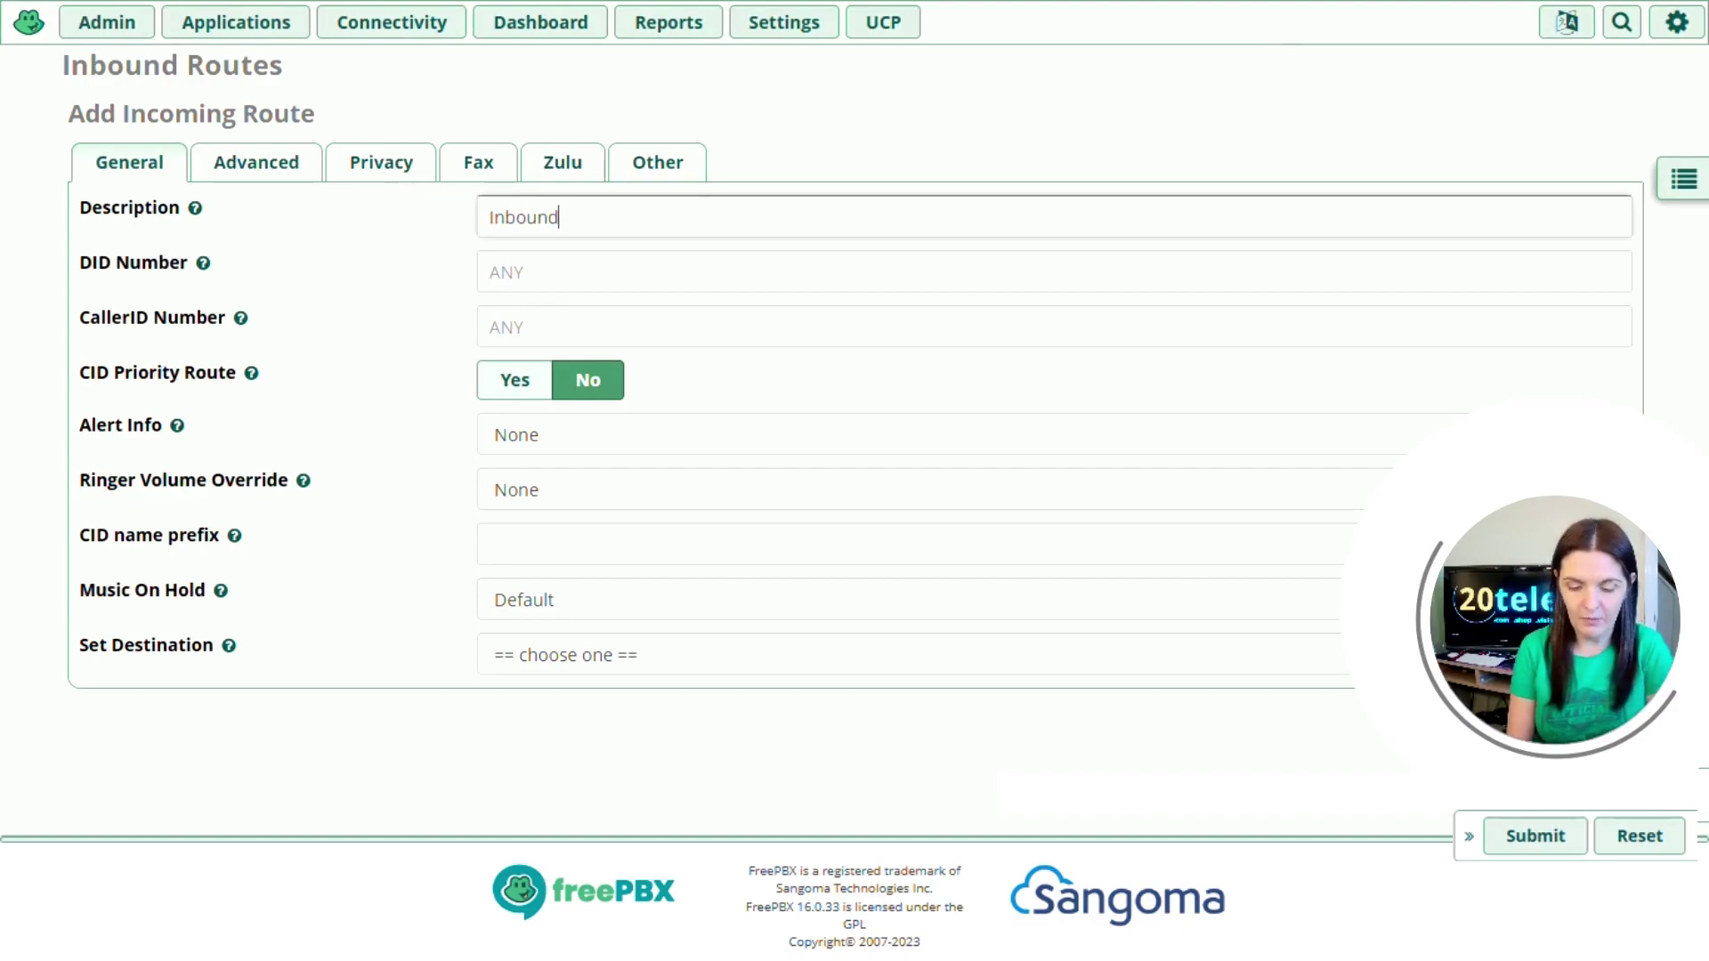
pyautogui.write('-Test')
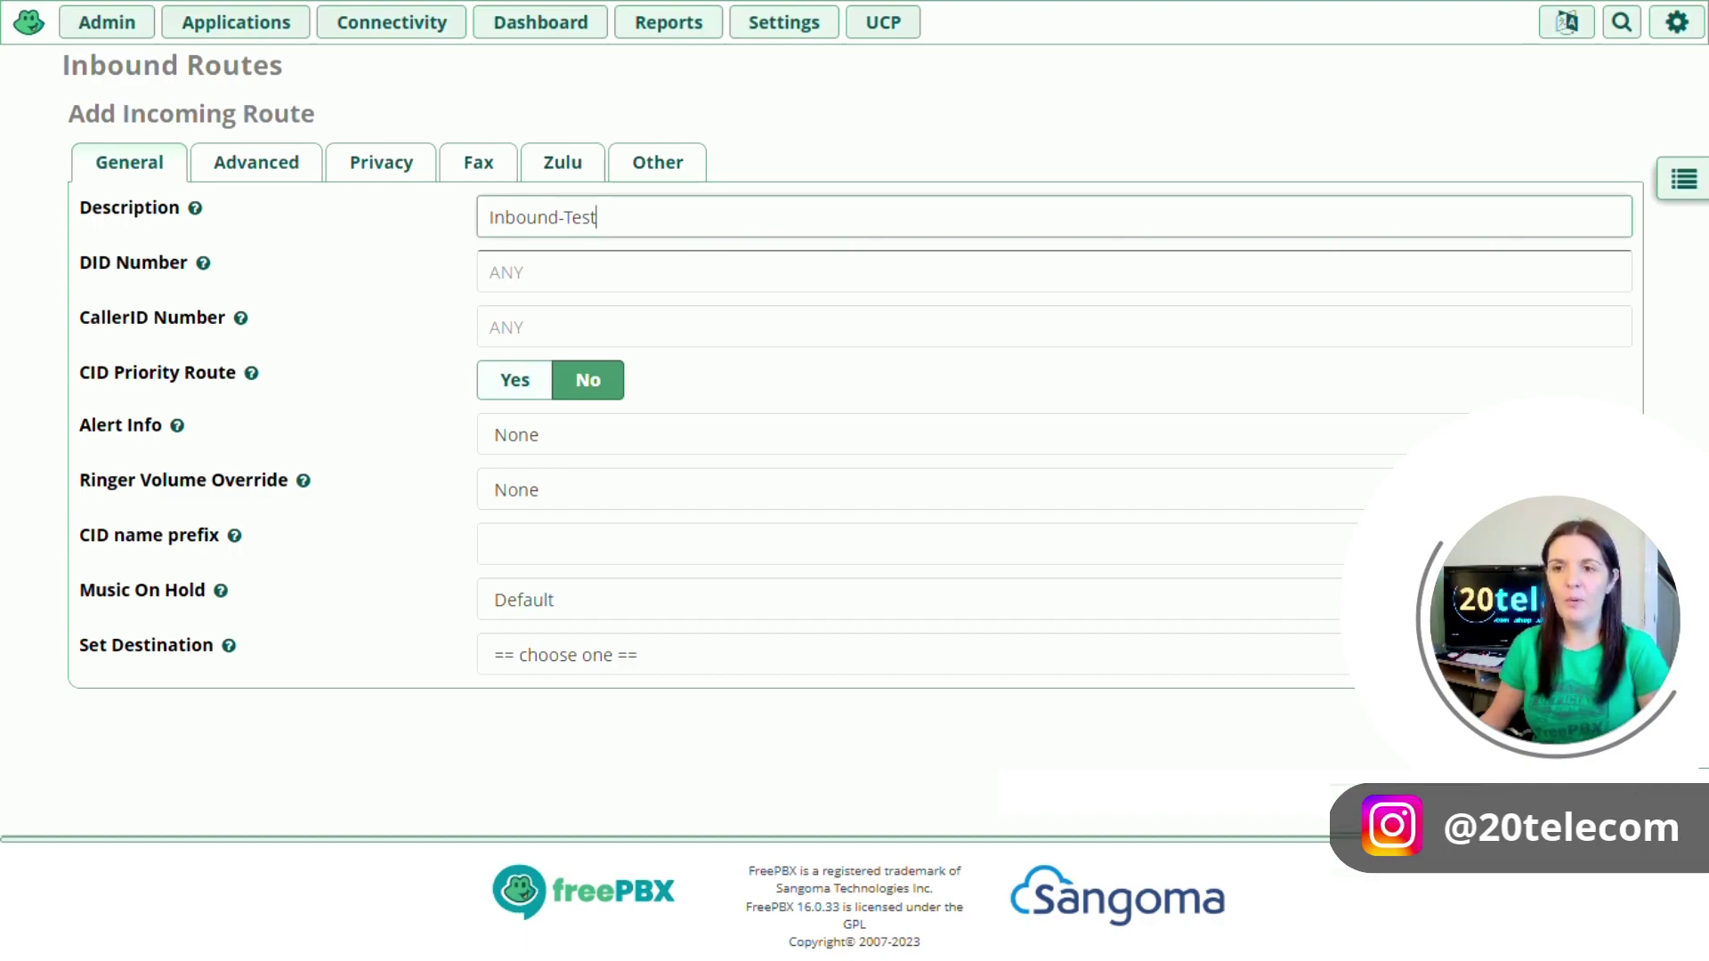
# - Enter the incoming phone number as the route's DID Number
pyautogui.click(499, 272)
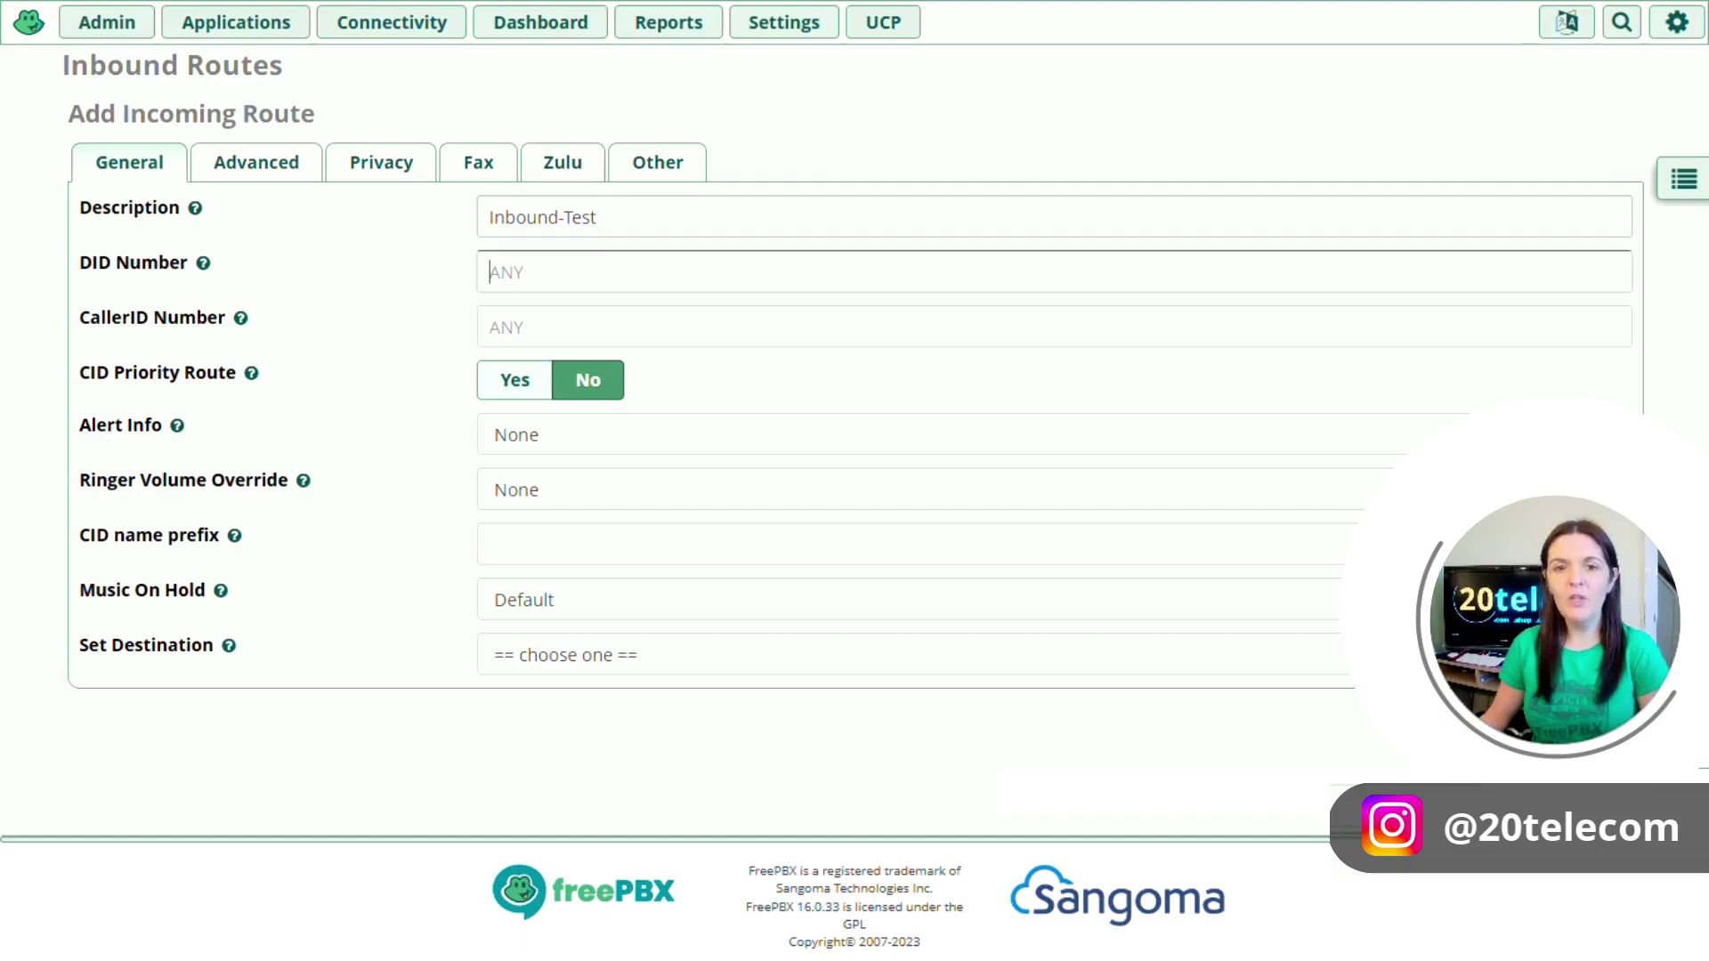
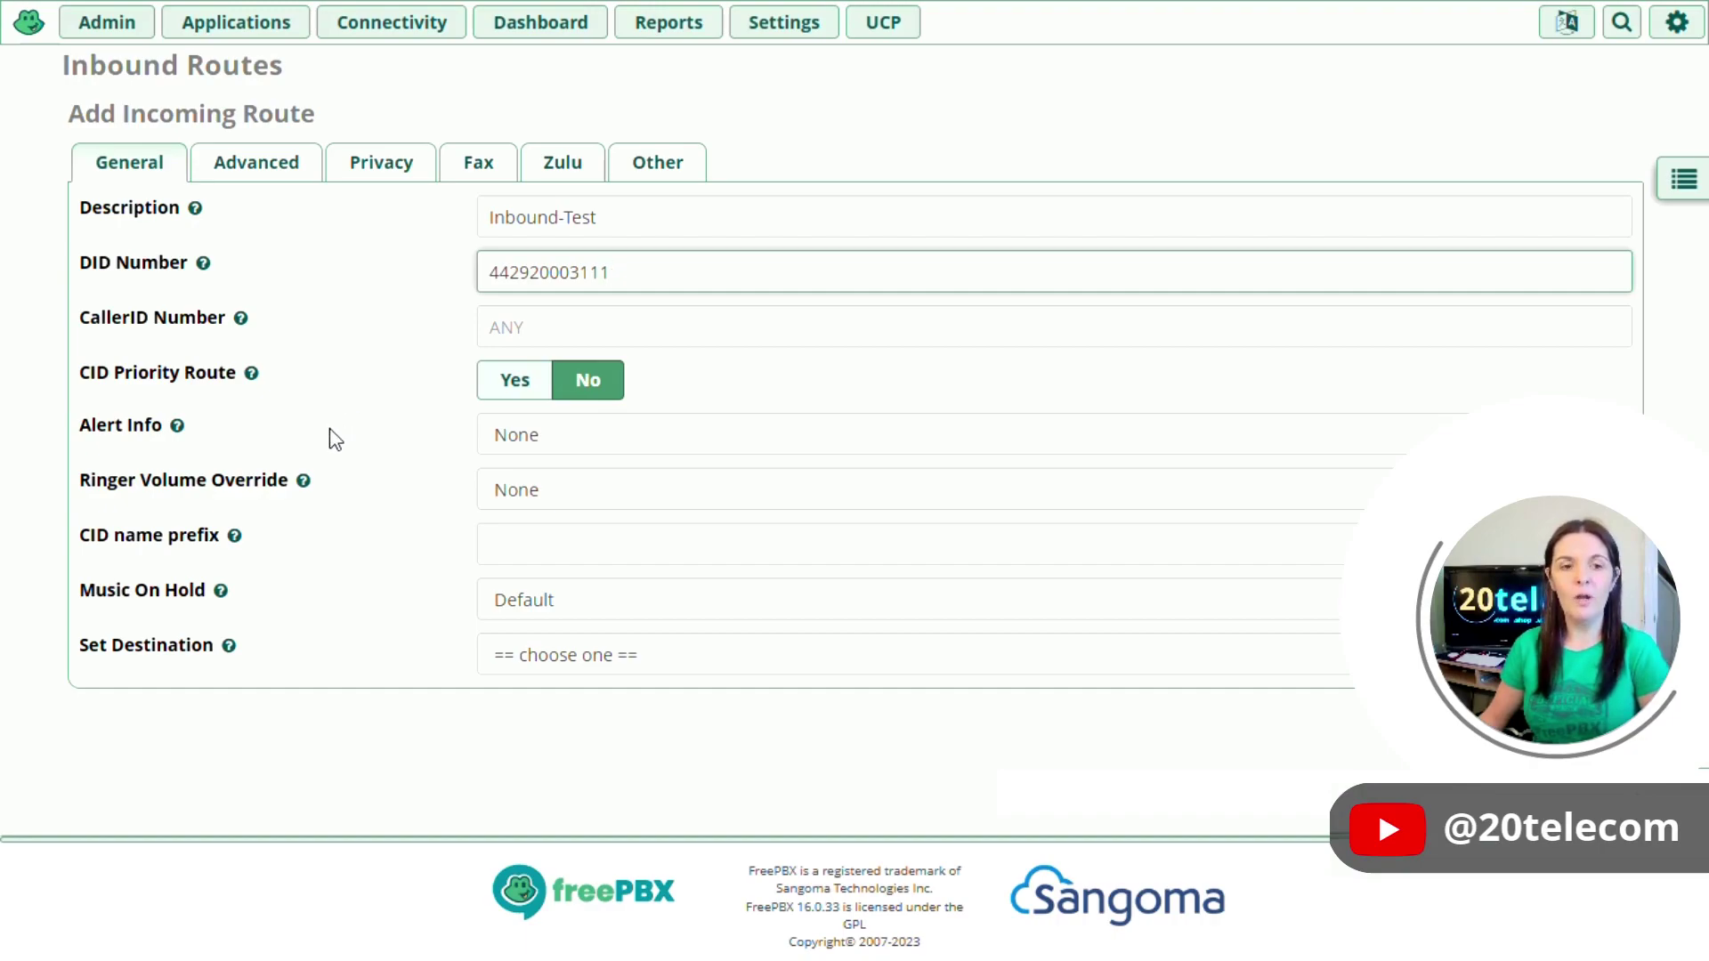
# - Set the route's Alert Info to (Sangoma) Ring 5
pyautogui.click(385, 442)
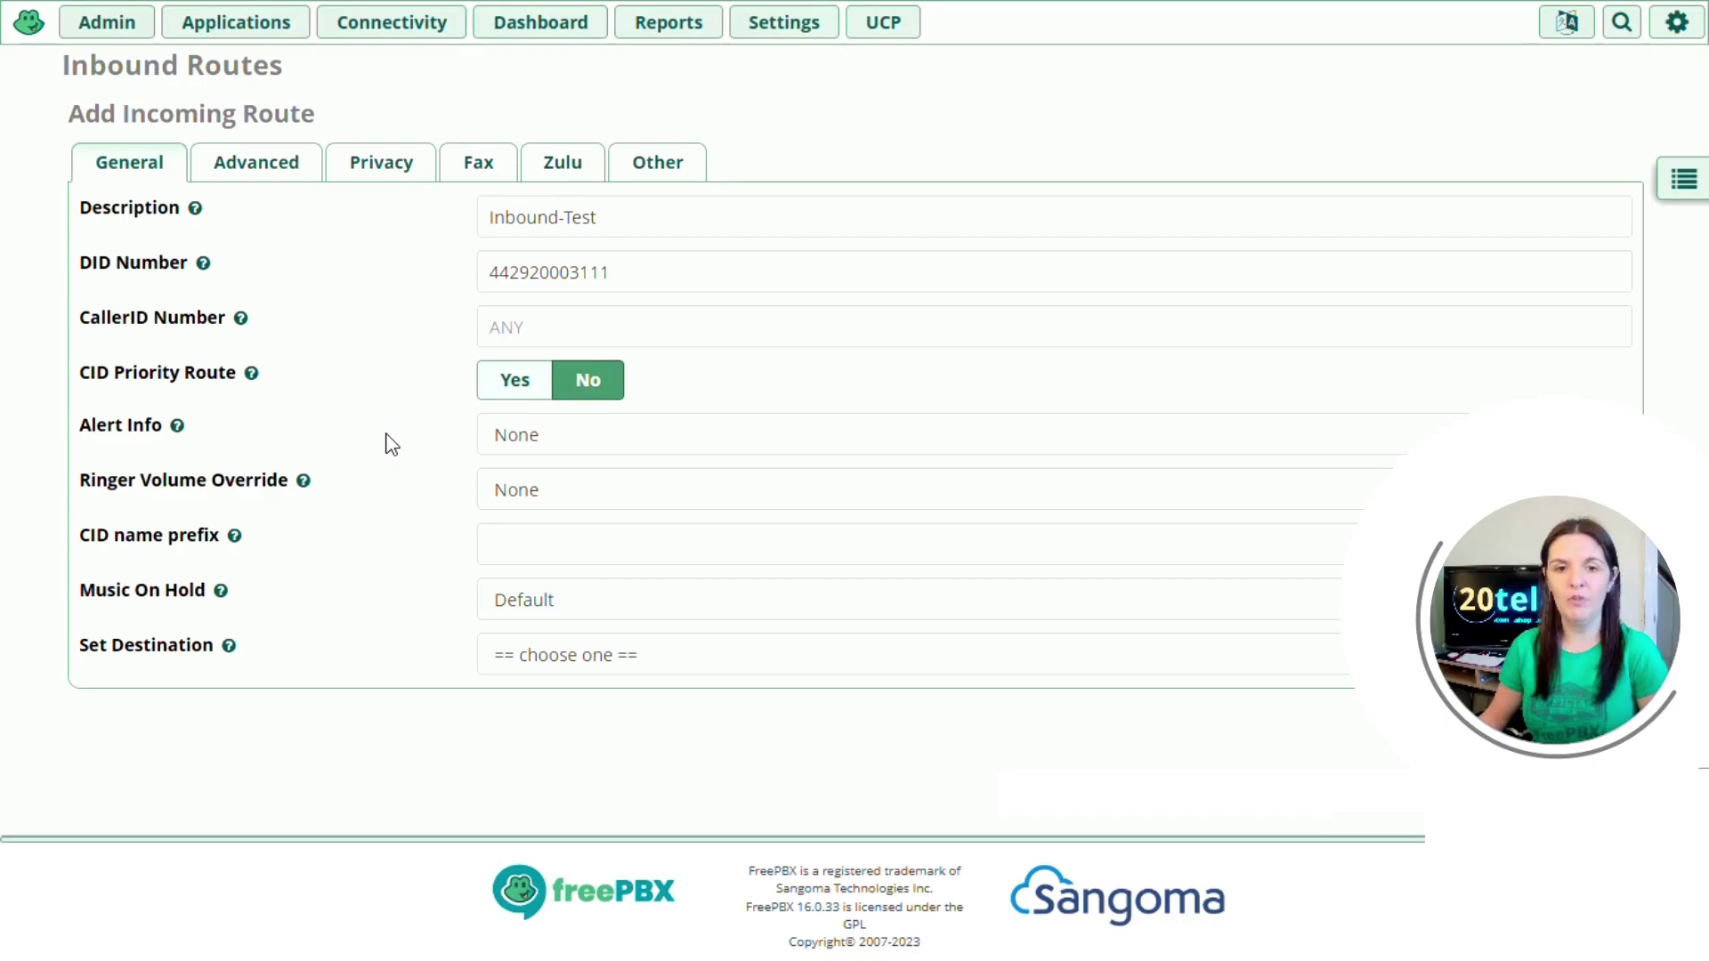
pyautogui.click(518, 444)
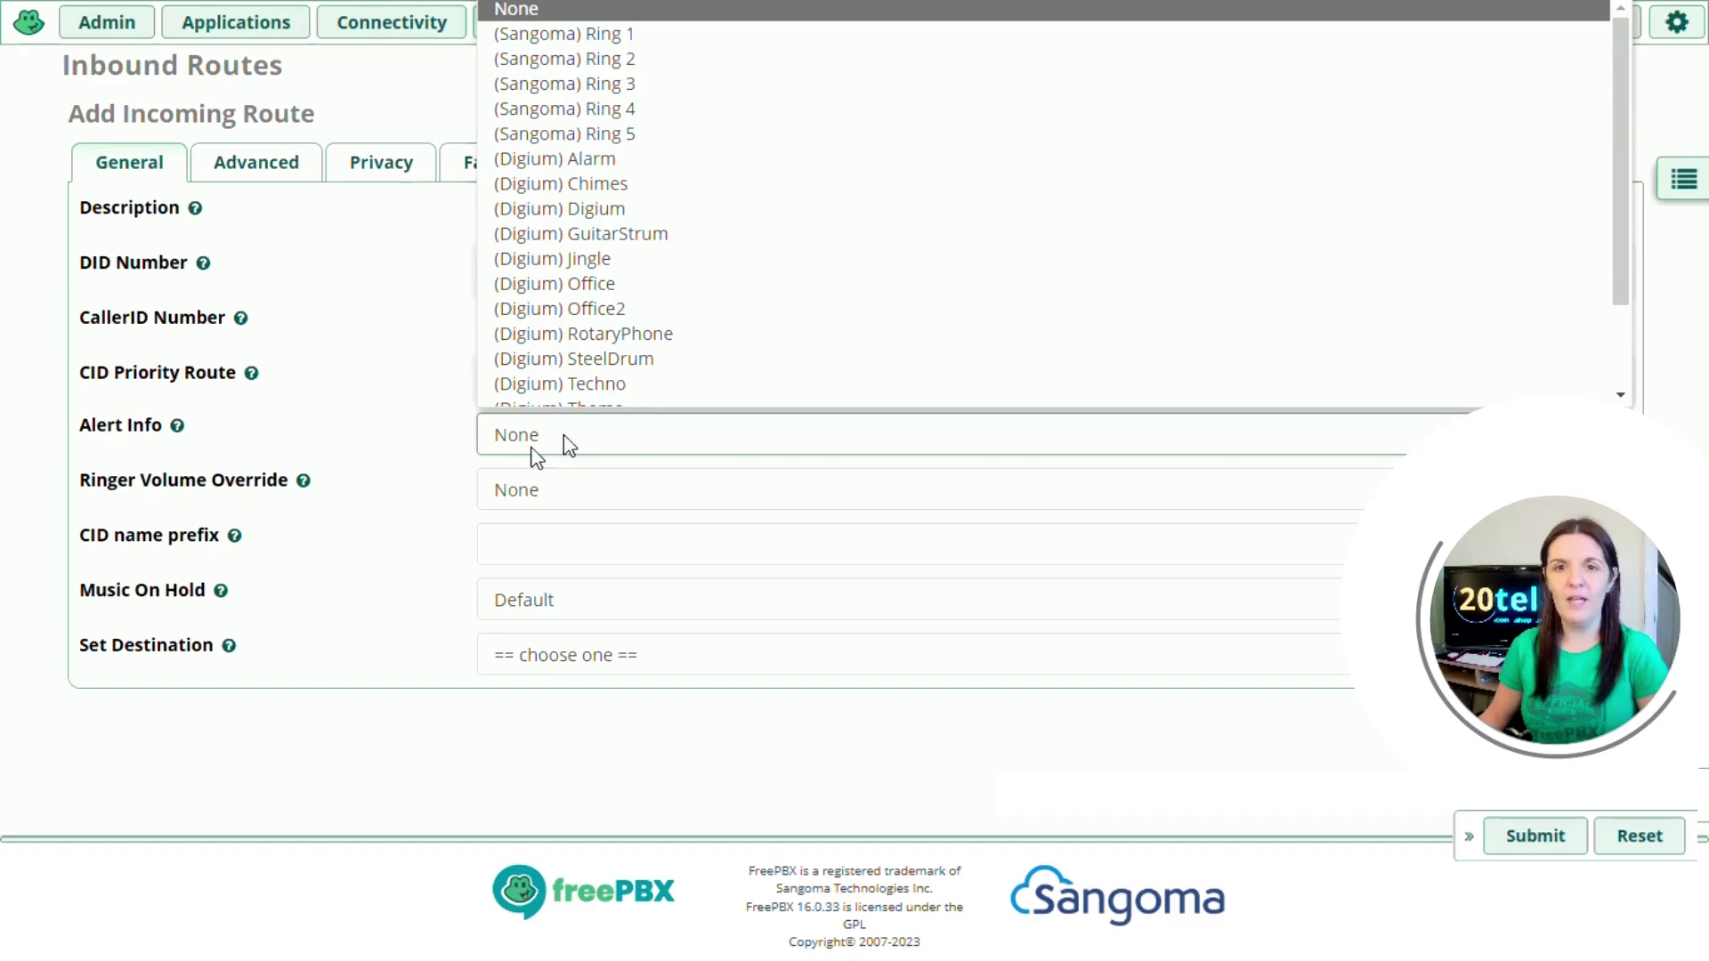
pyautogui.click(601, 118)
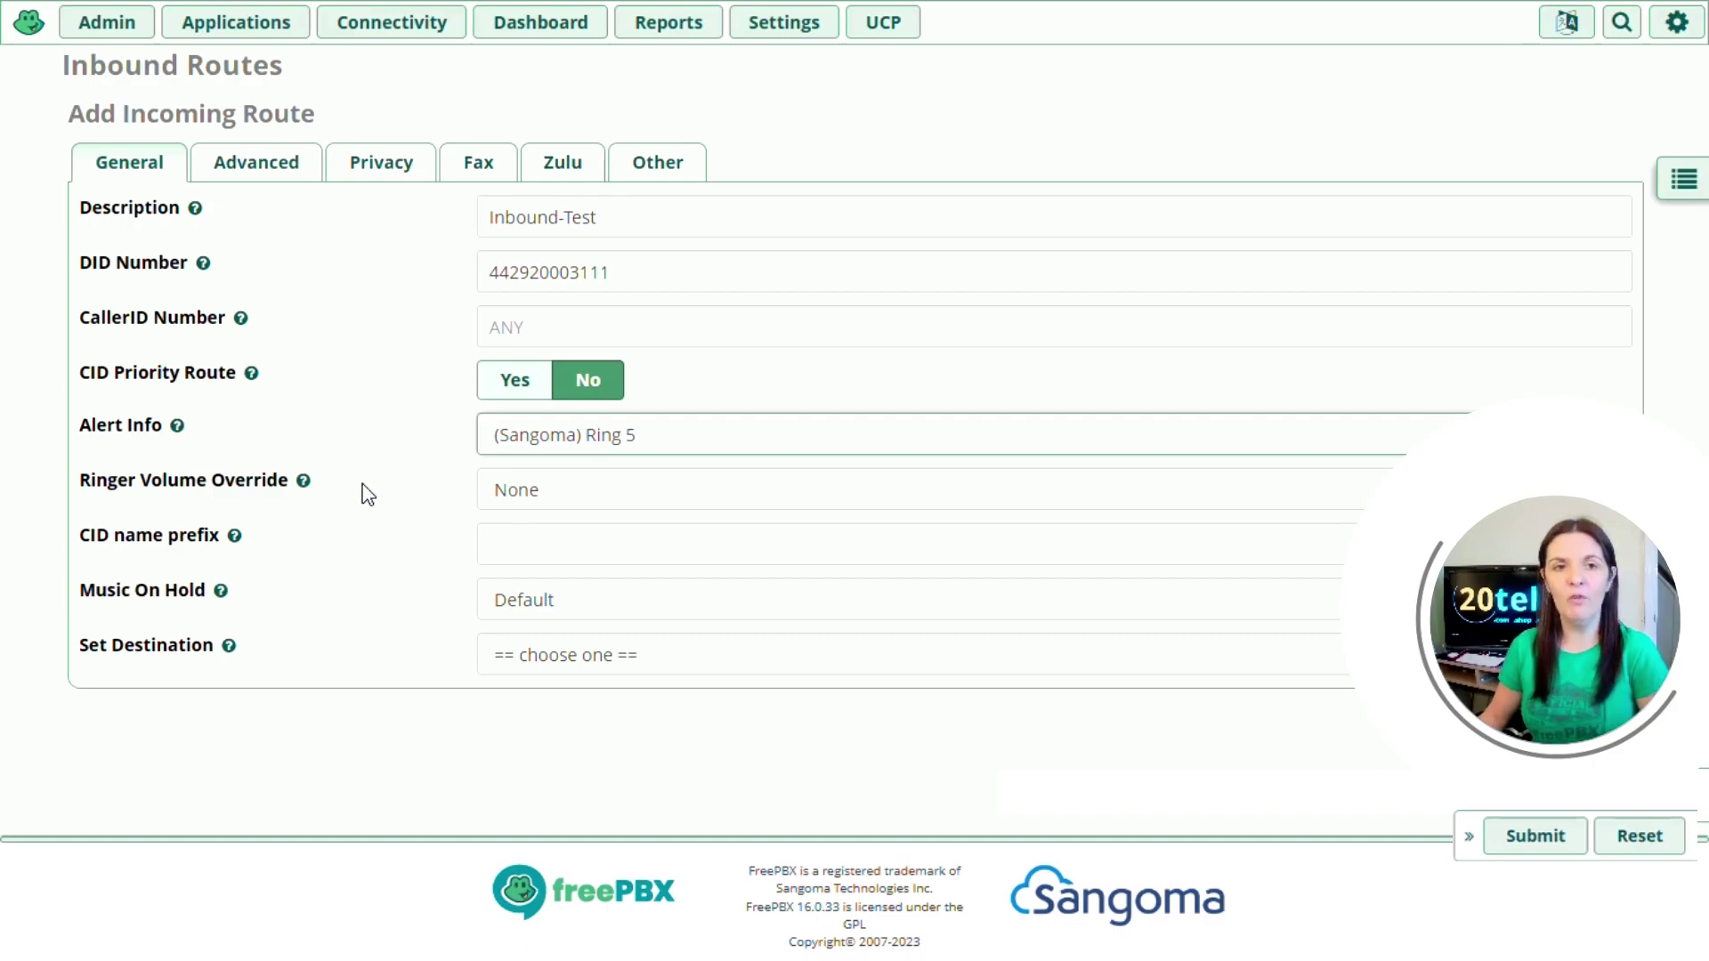
# - Set the Ringer Volume Override to 14
pyautogui.click(536, 498)
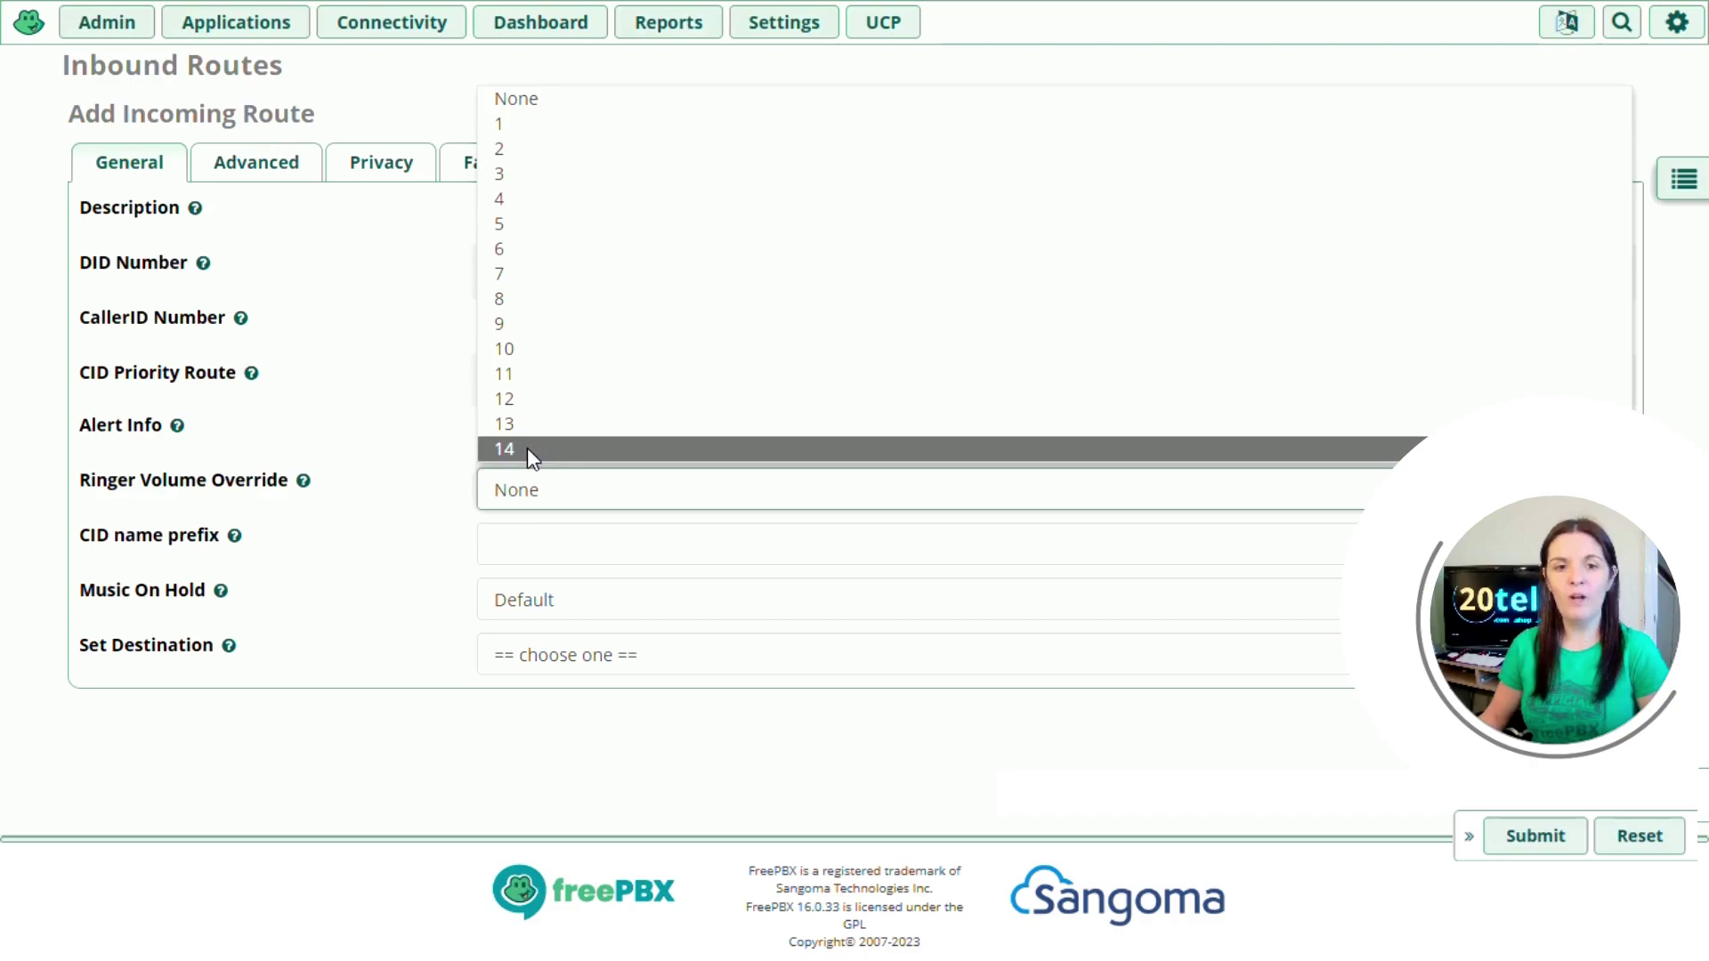
pyautogui.click(527, 447)
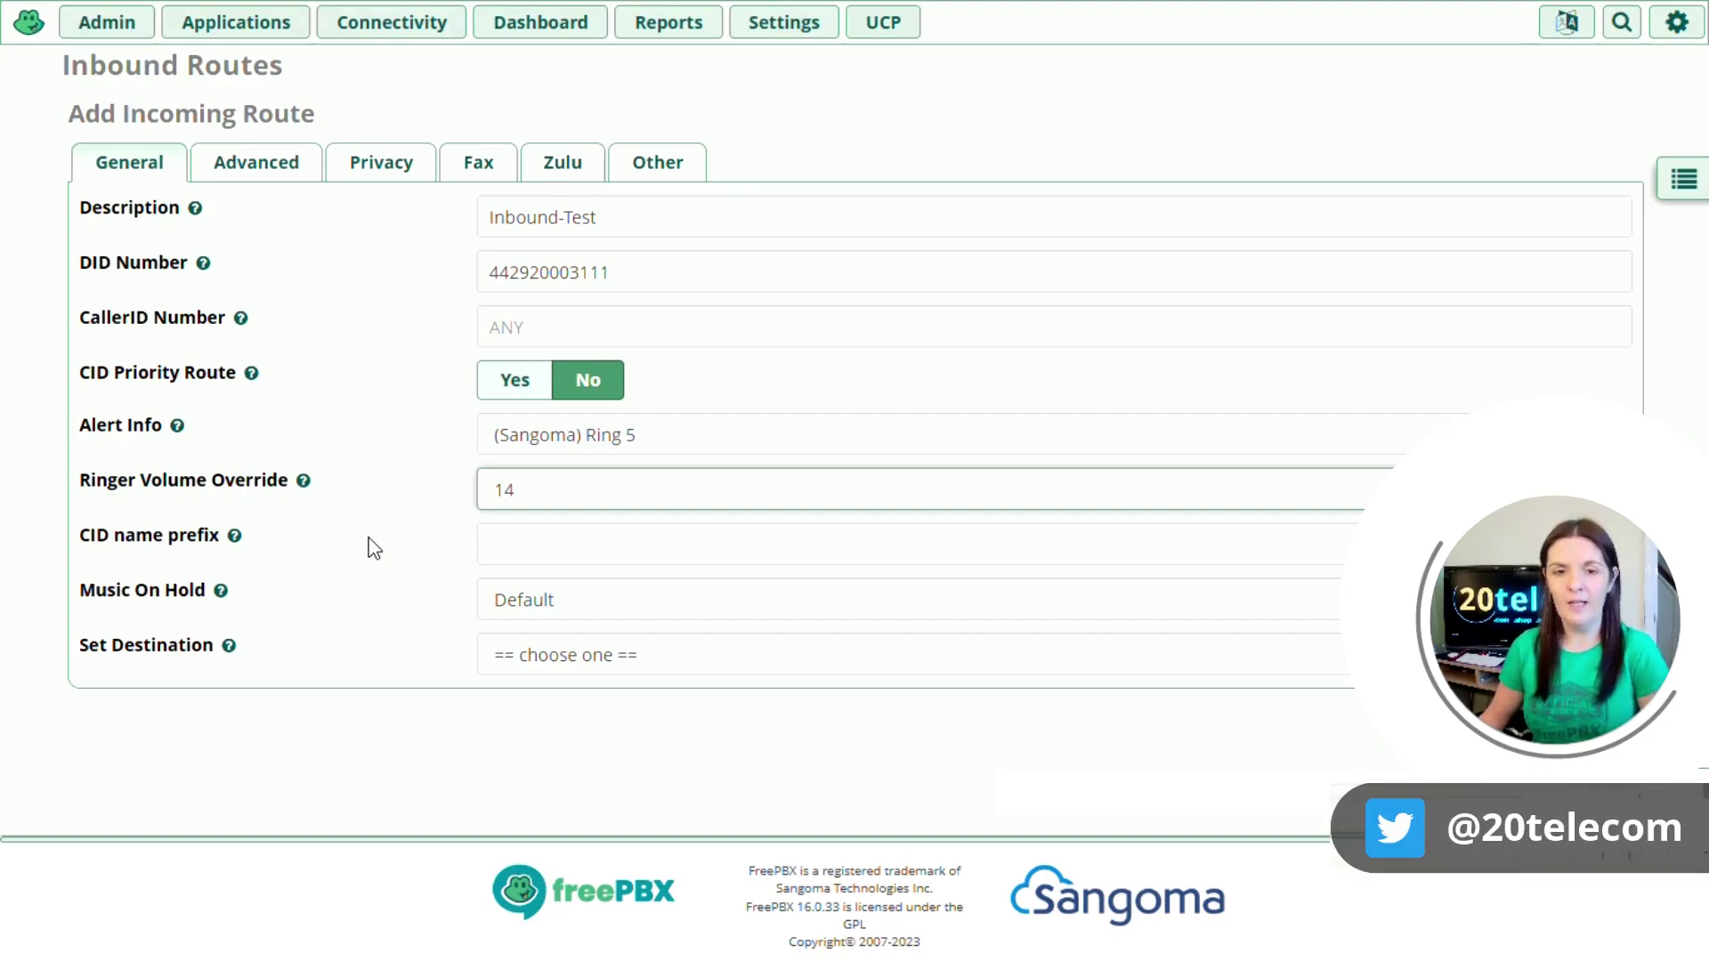
pyautogui.click(489, 544)
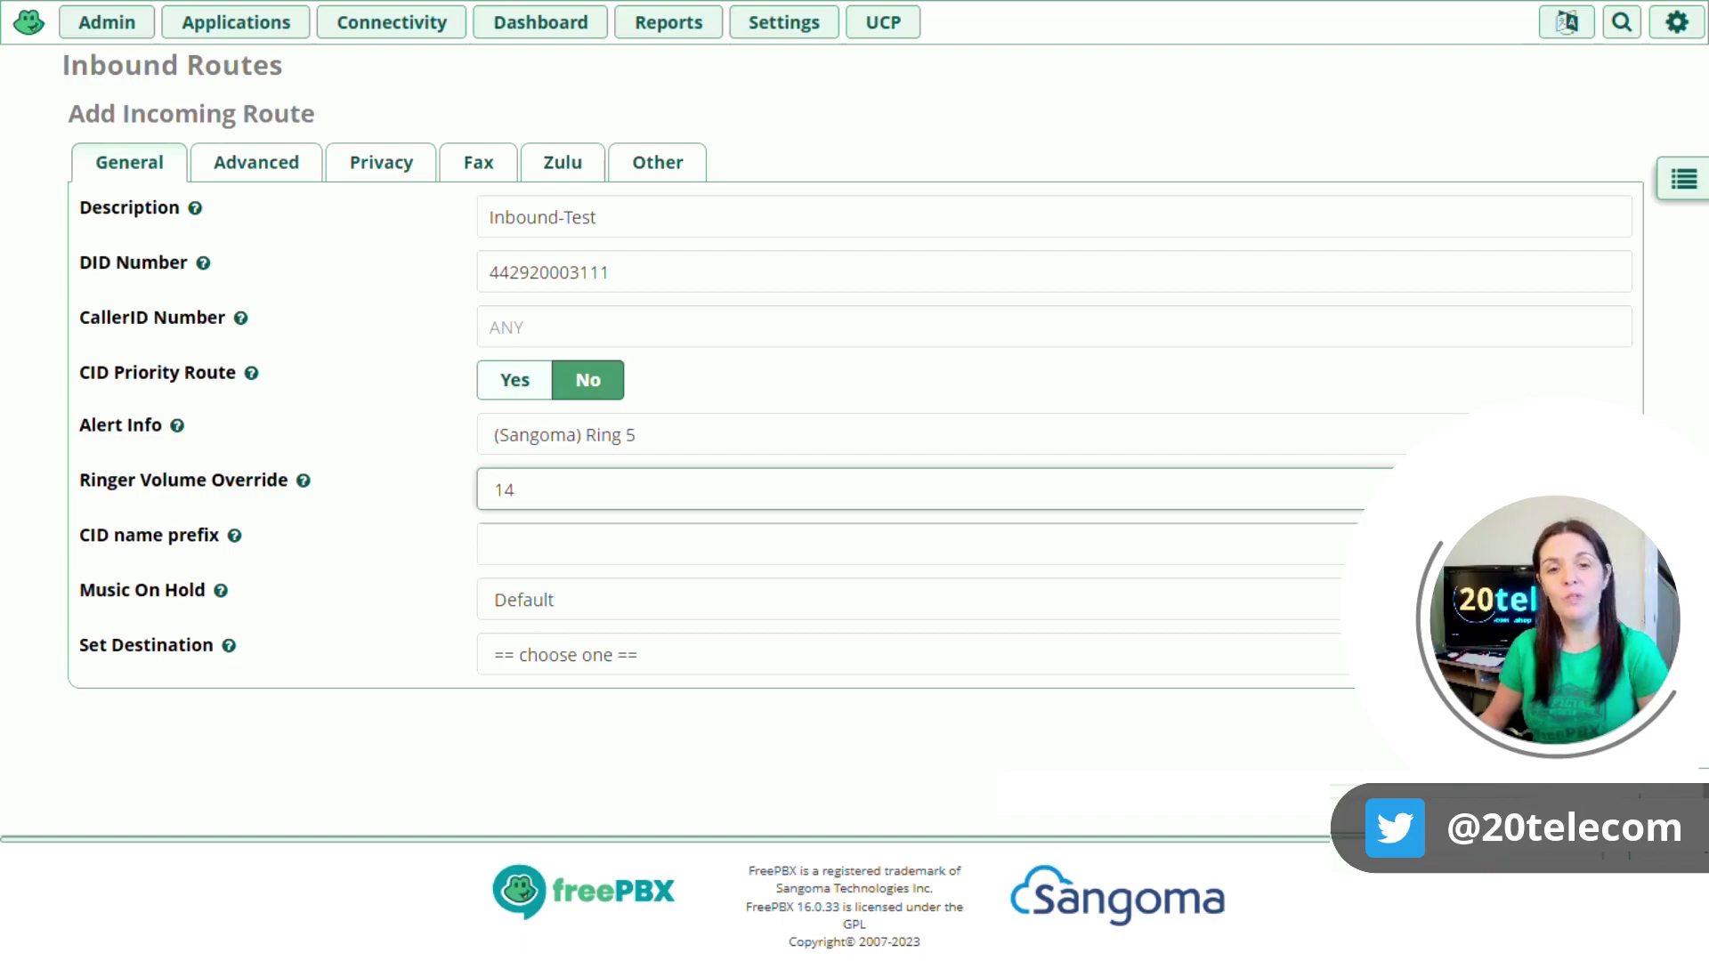
# - Use 'Sales:' as the CID name prefix and keep Music On Hold at Default
pyautogui.write('Sales:')
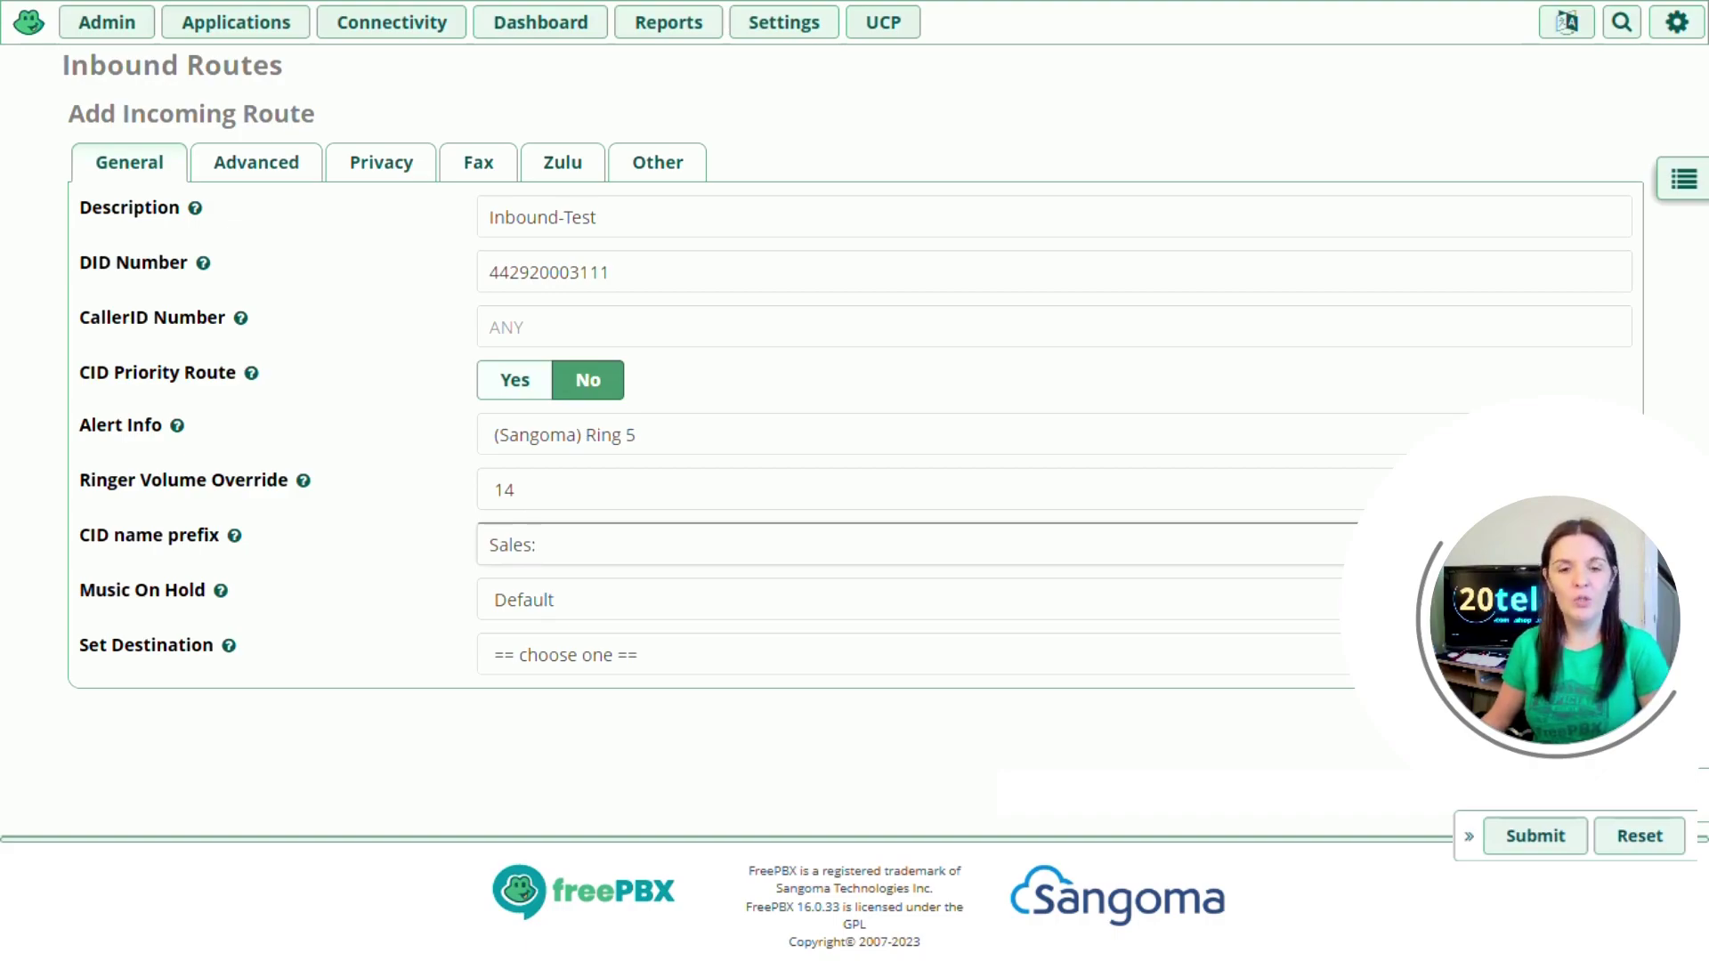
pyautogui.press('Tab')
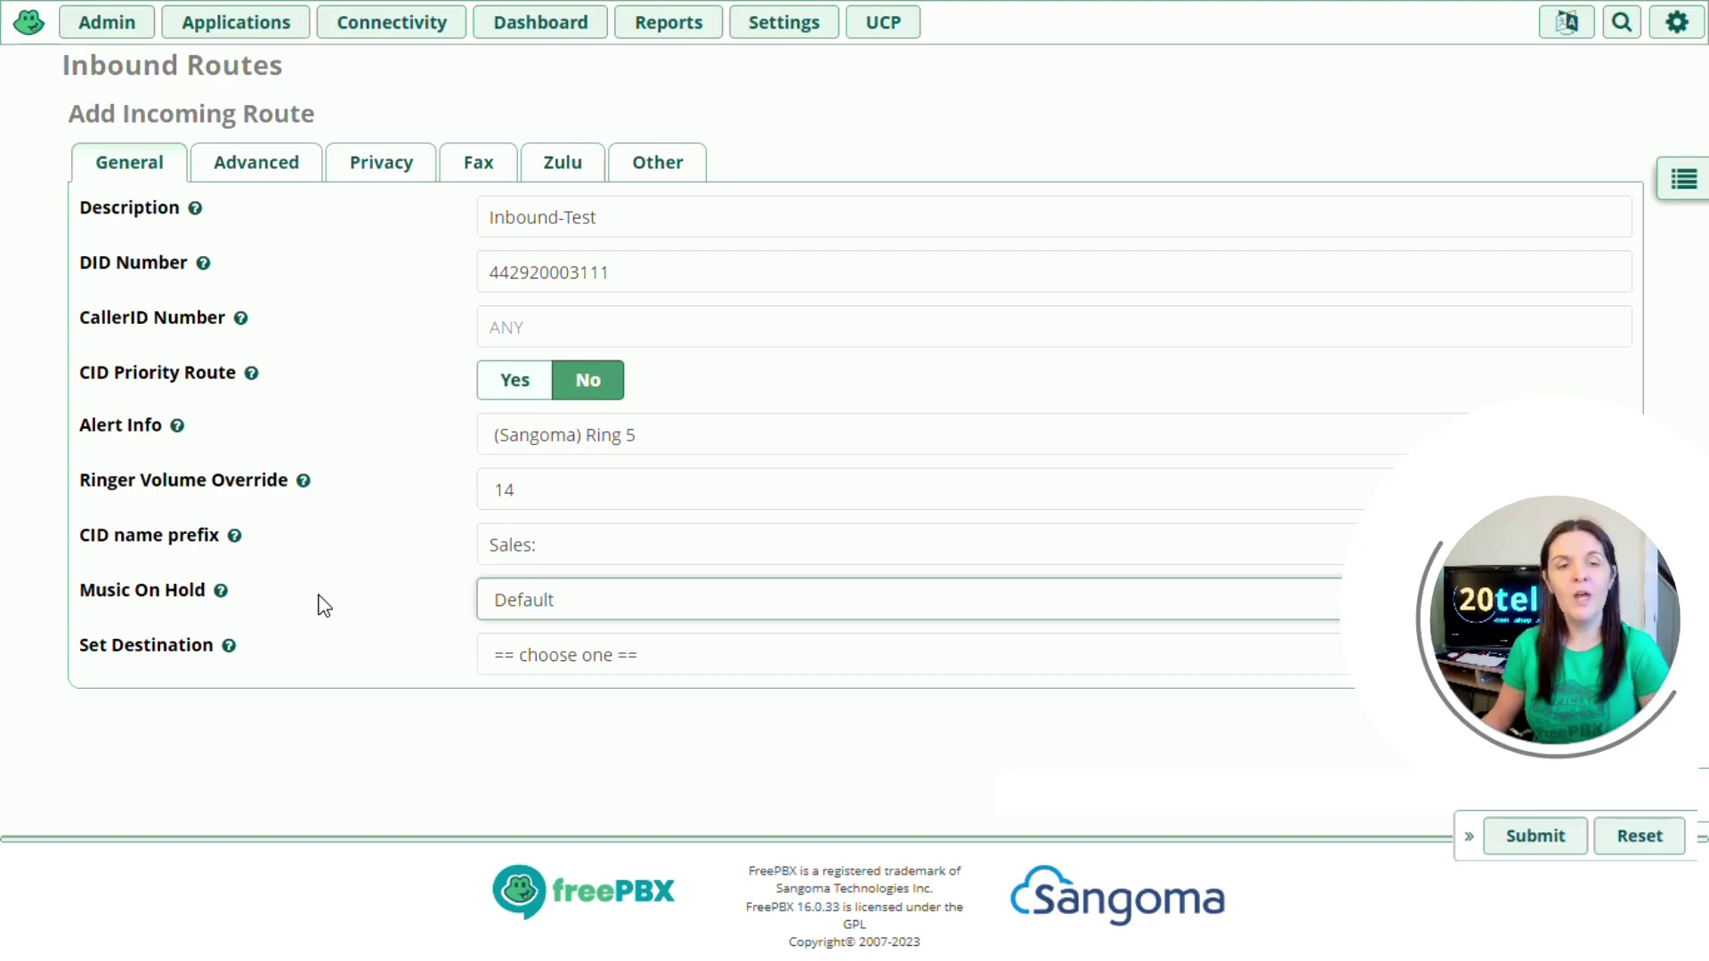
pyautogui.click(535, 606)
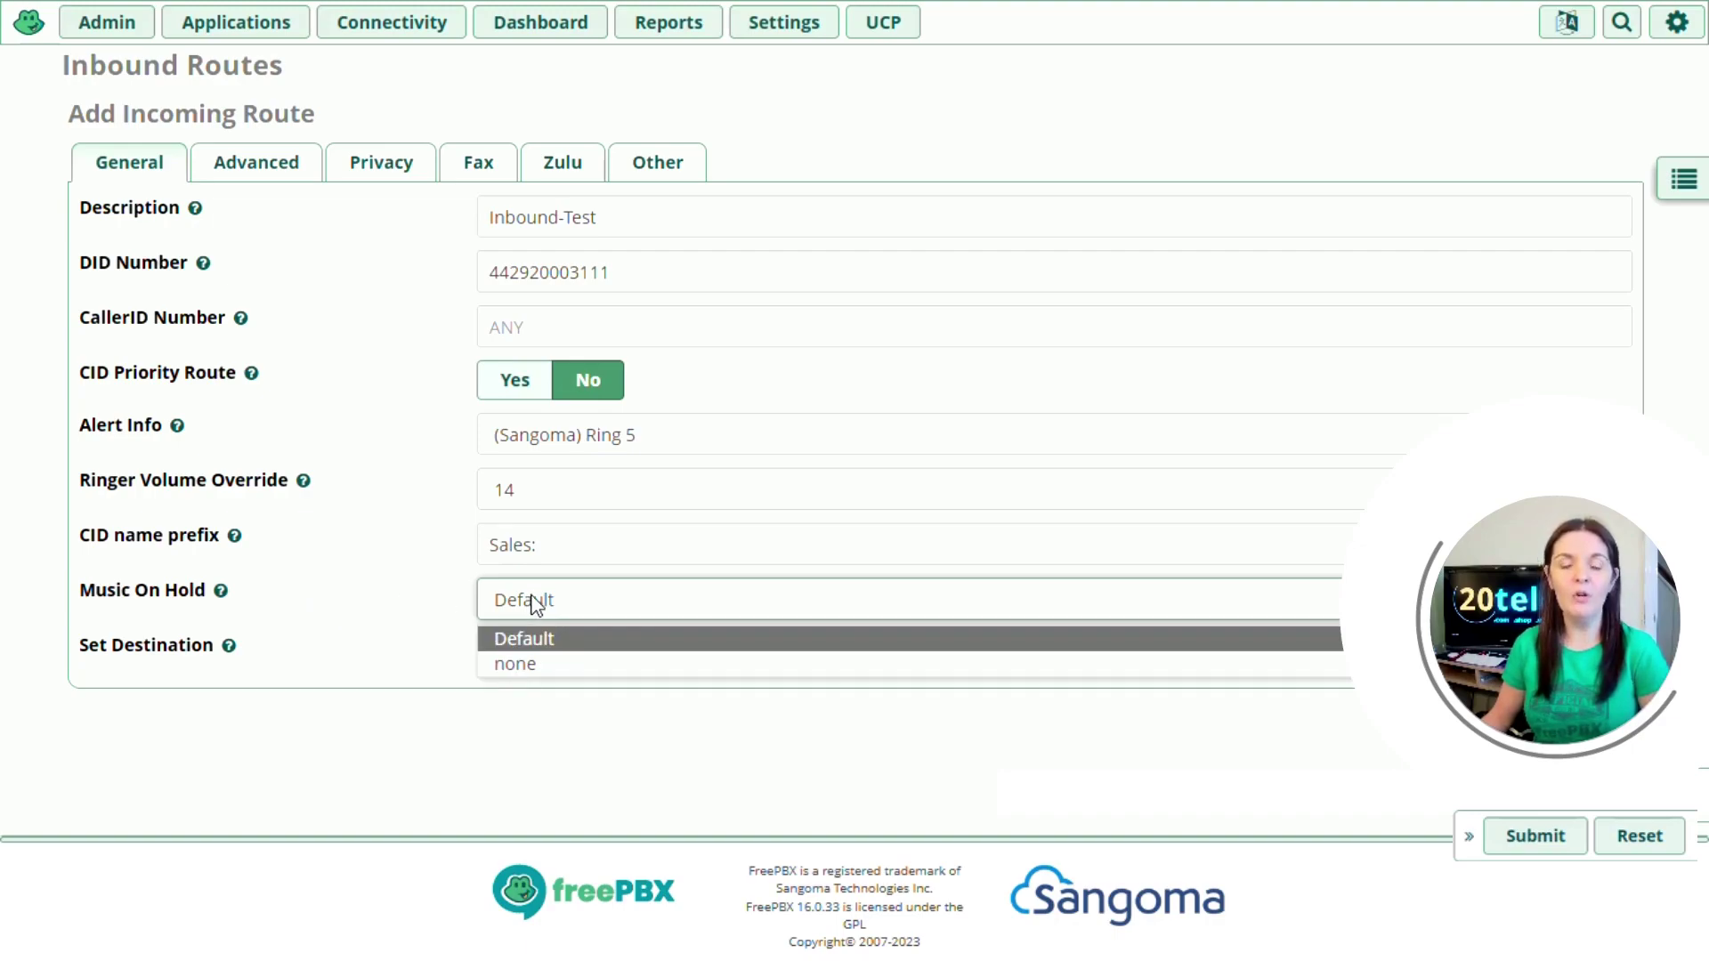
pyautogui.click(535, 605)
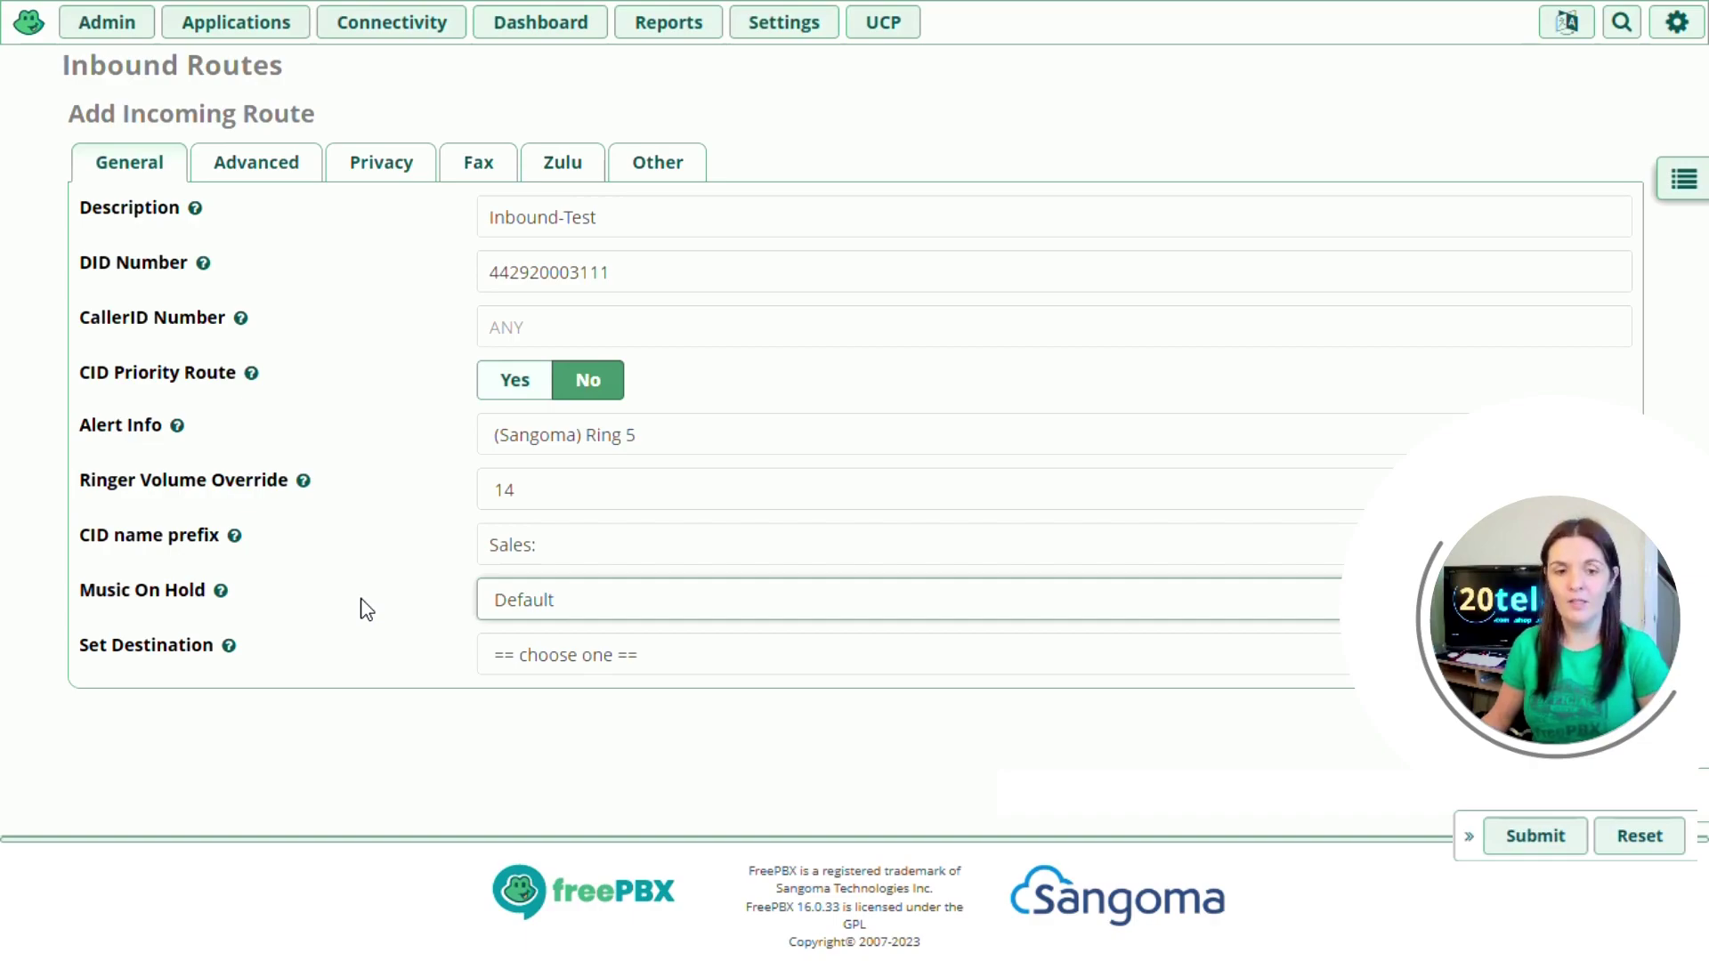
pyautogui.press('Tab')
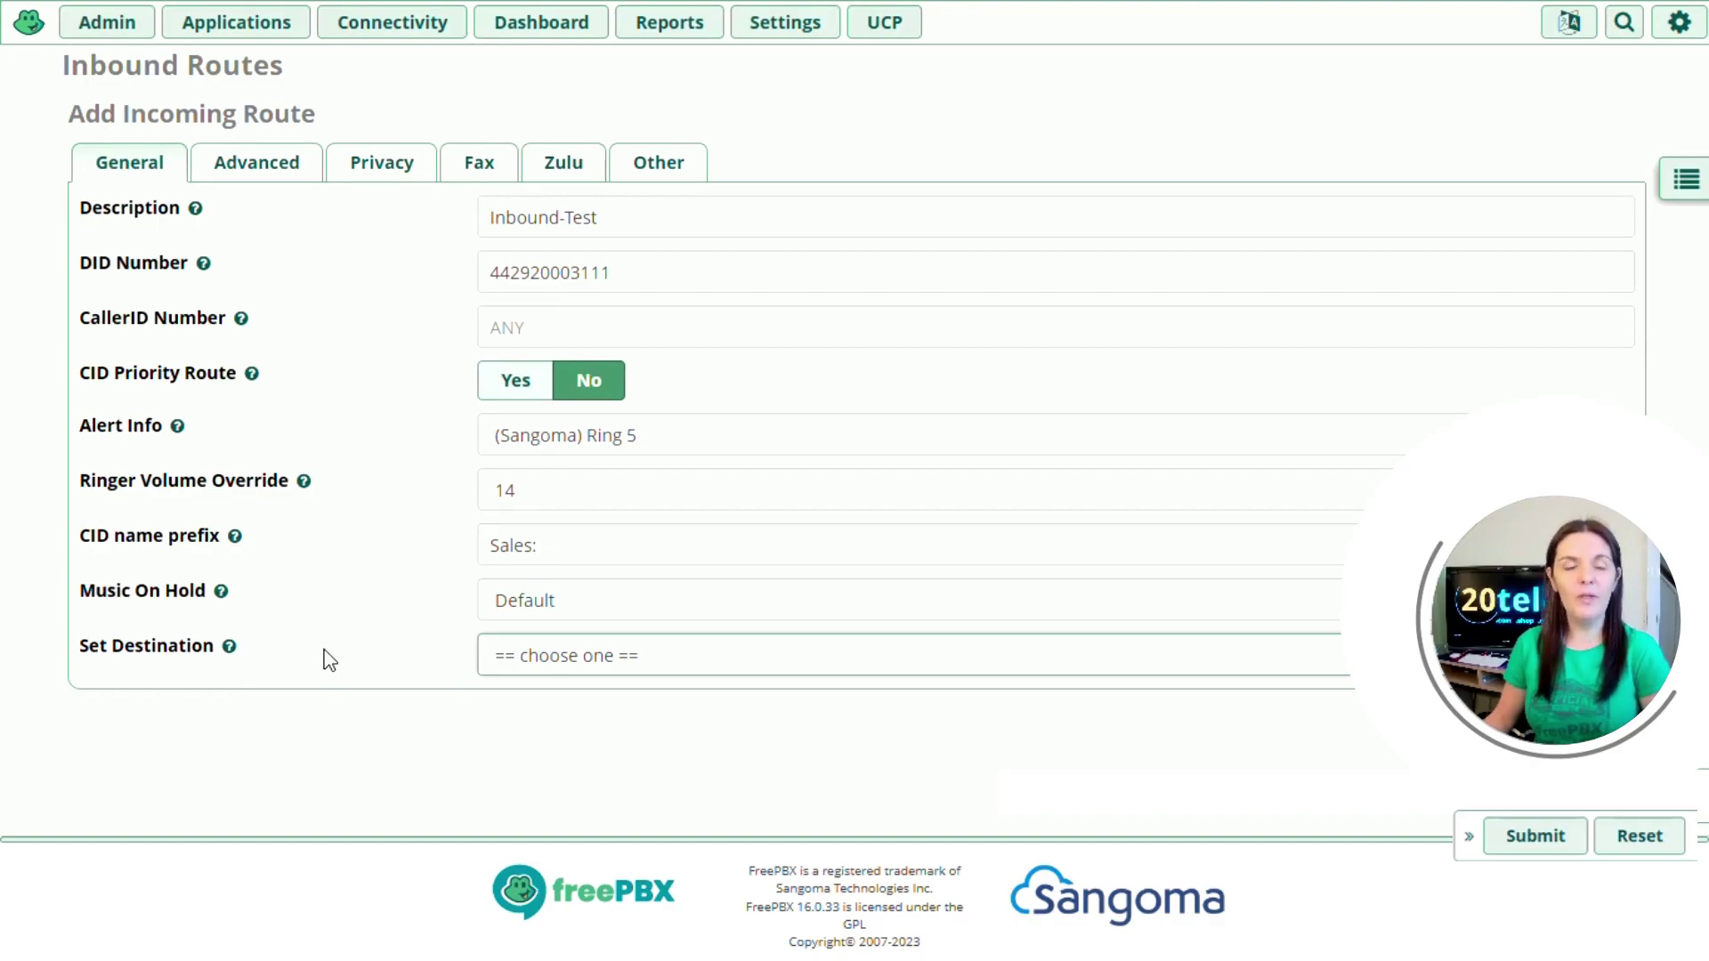
# - Set the route's destination to Ring Groups, 321 Test
pyautogui.click(605, 661)
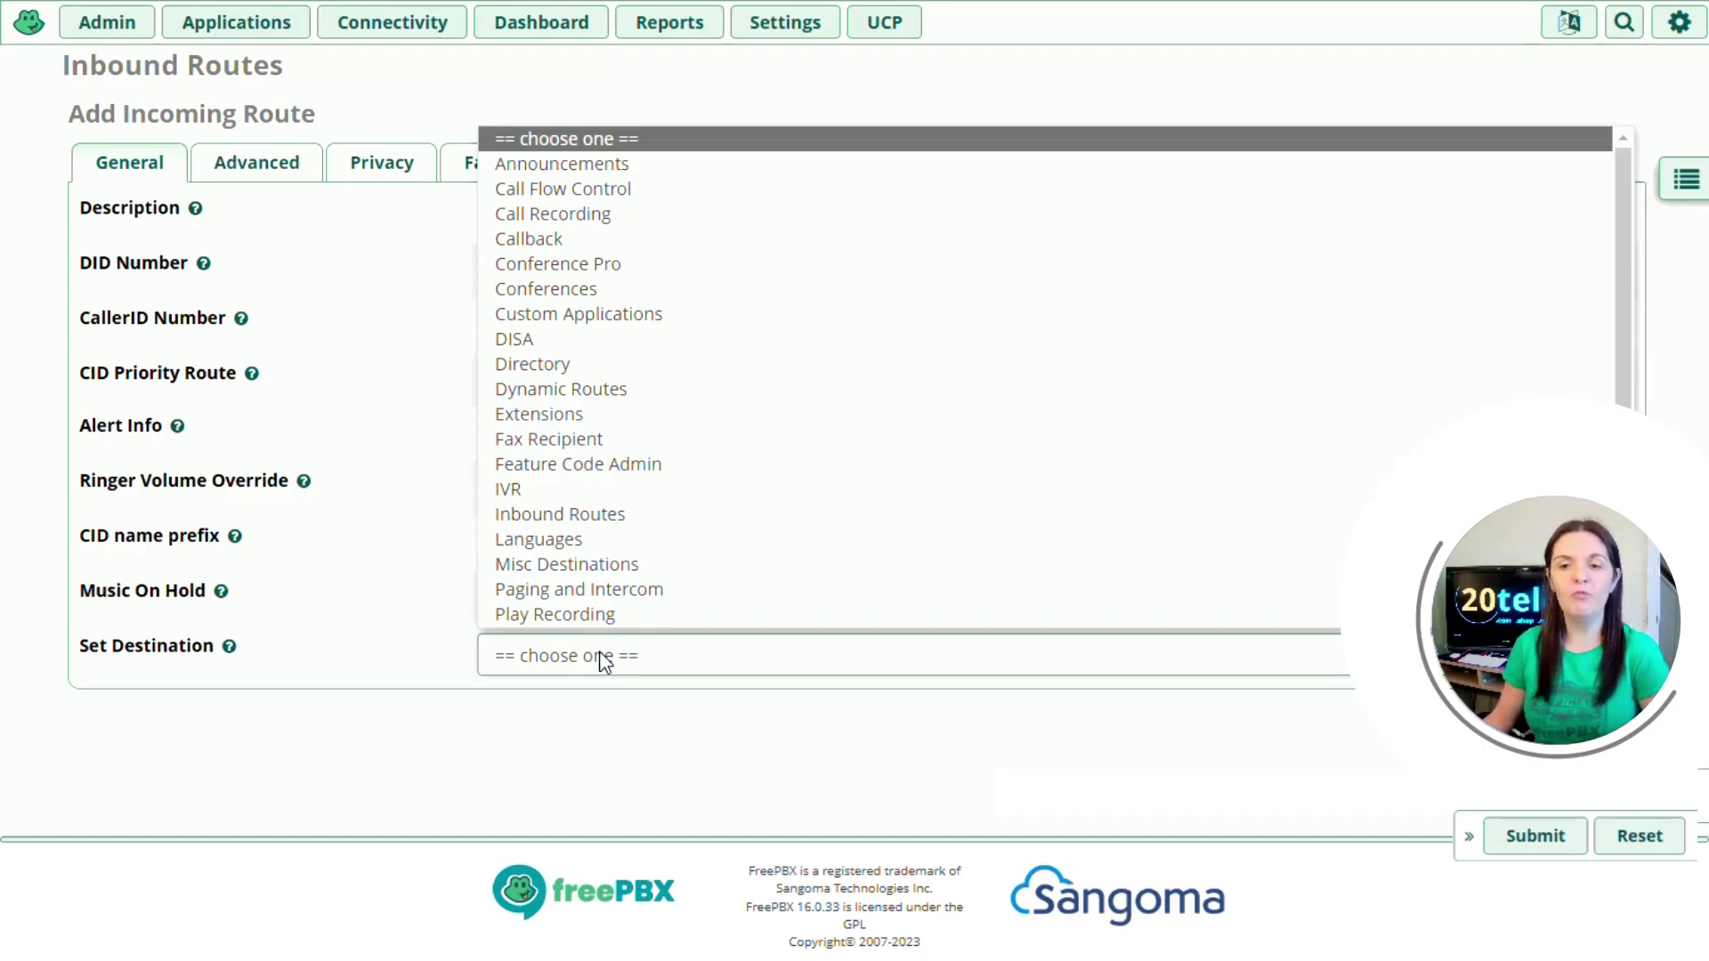
pyautogui.scroll(-1, 638, 579)
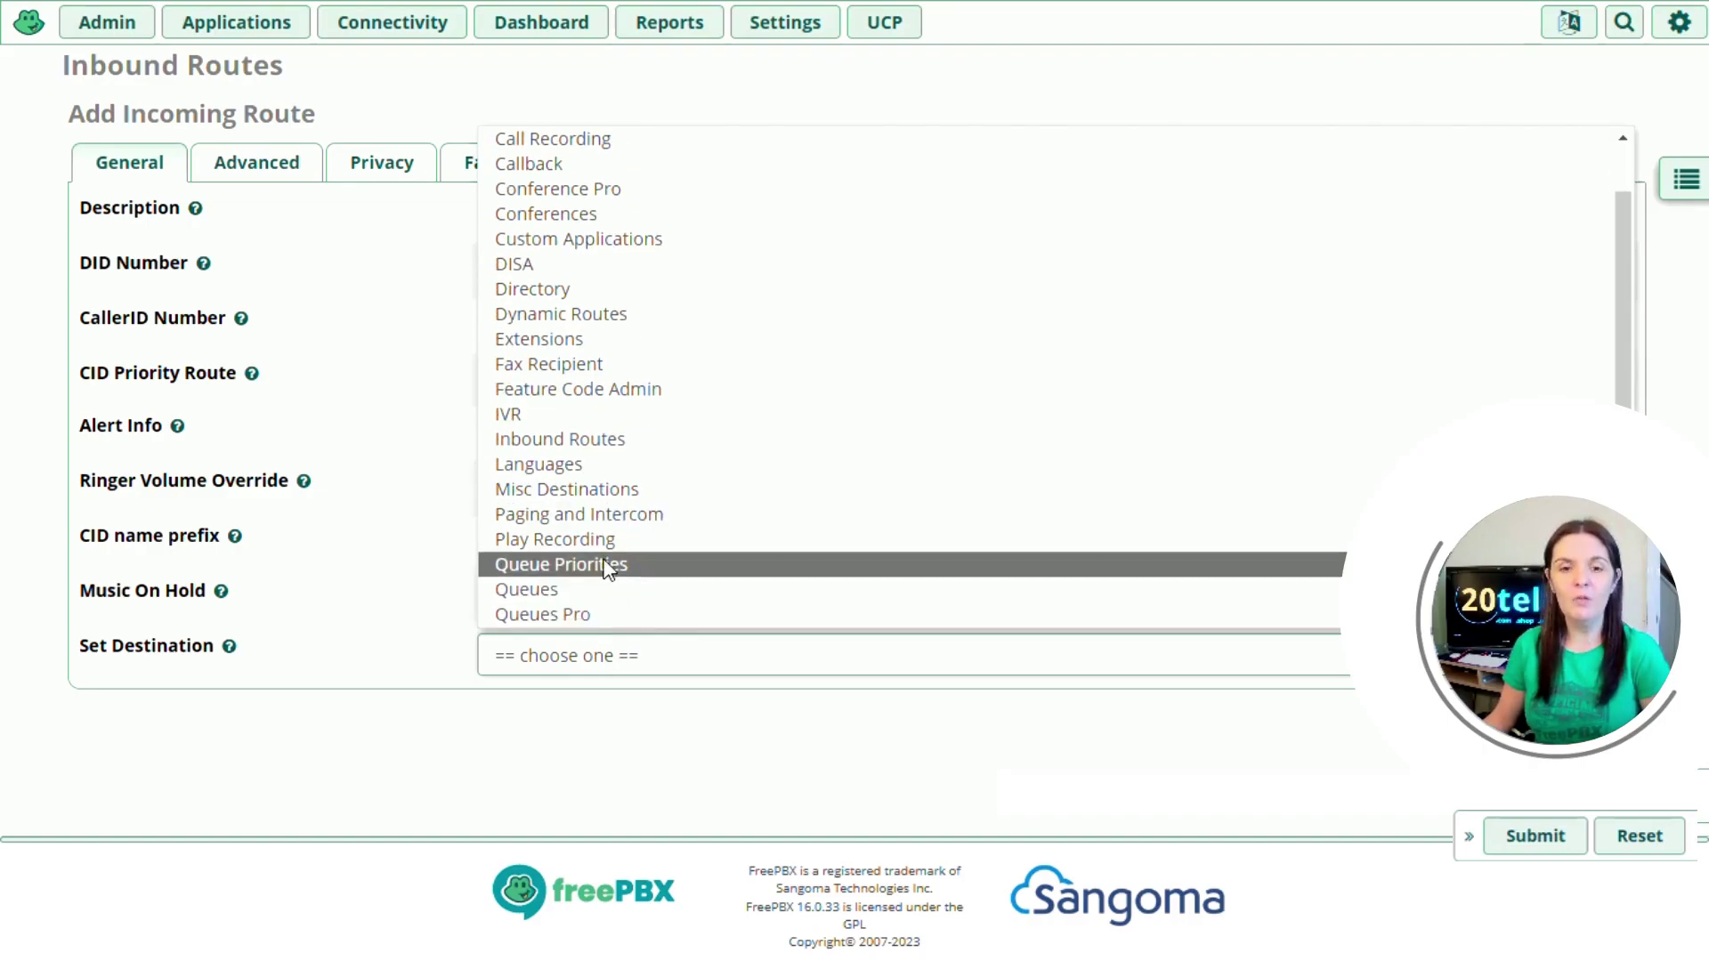
pyautogui.scroll(-1, 608, 569)
pyautogui.click(600, 555)
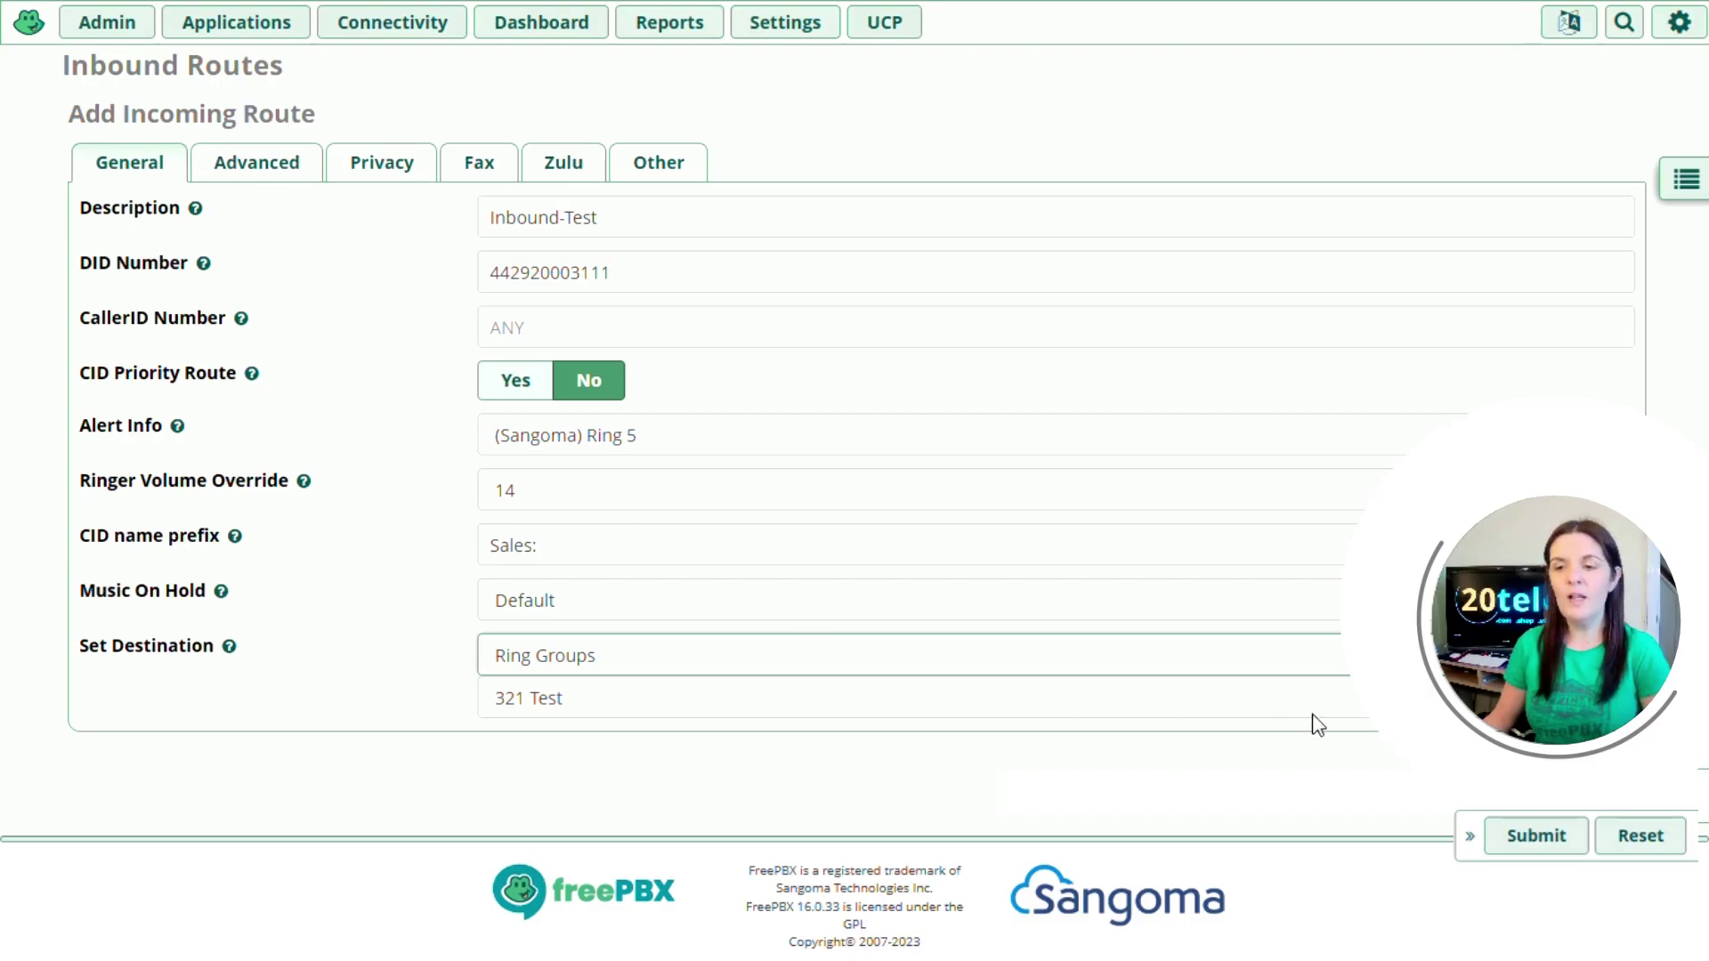
# - Submit the Inbound-Test route and apply the pending configuration
pyautogui.click(1536, 835)
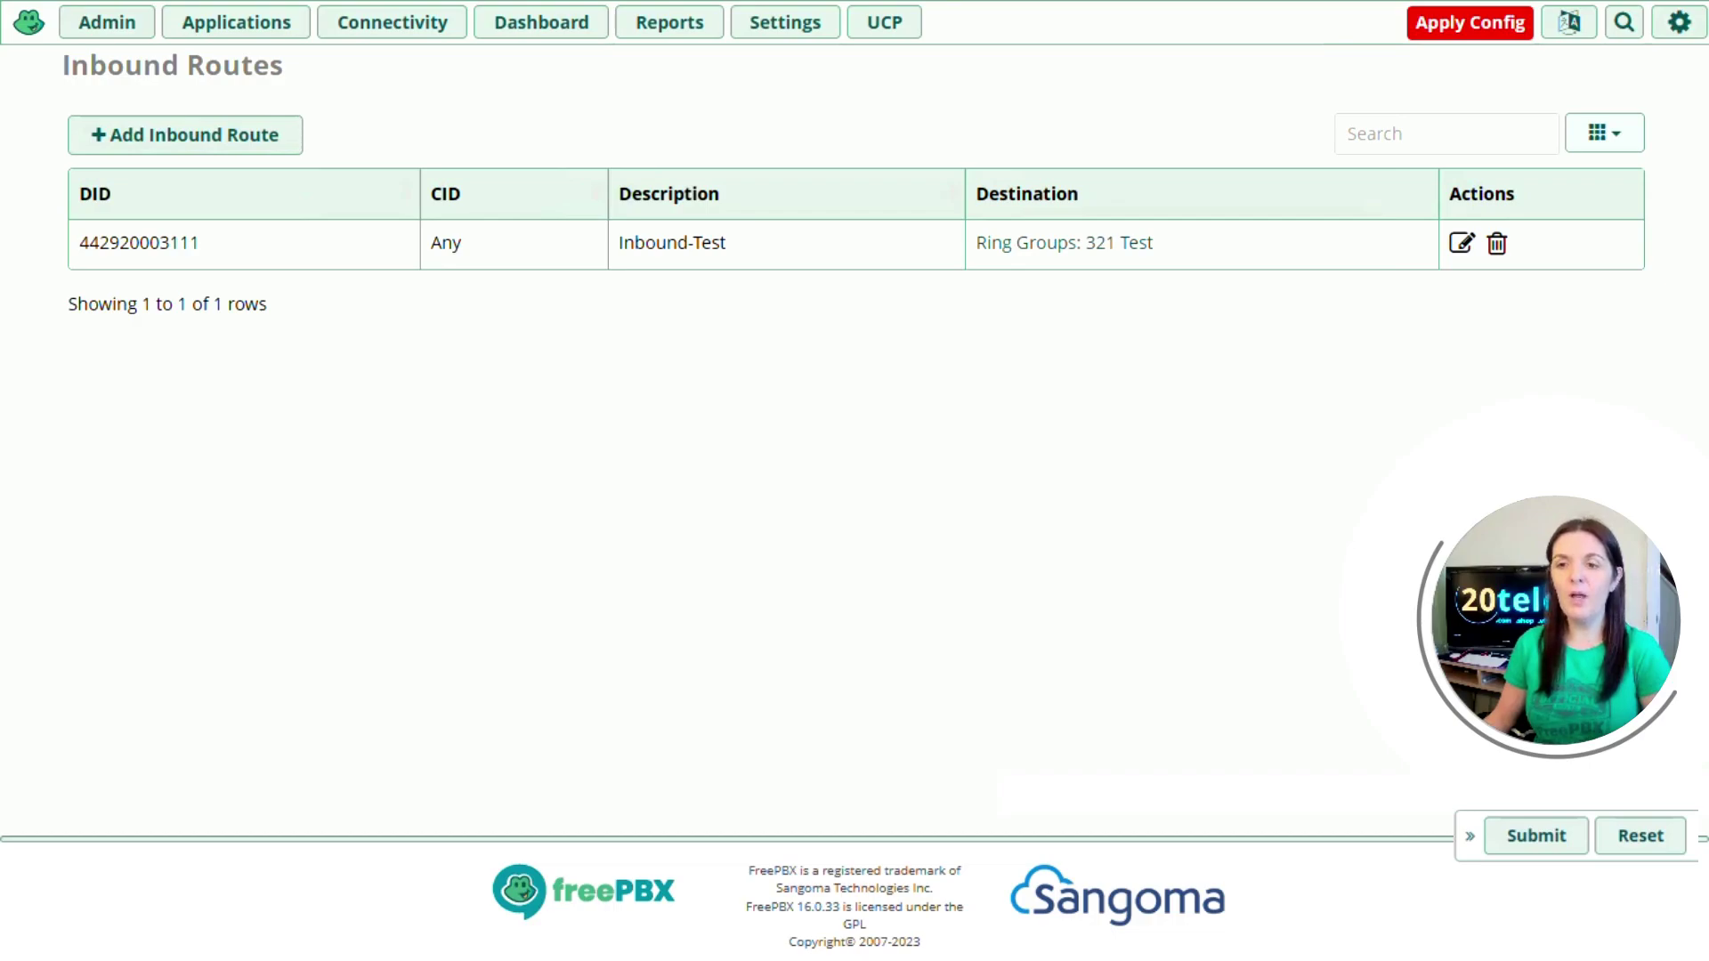
pyautogui.click(1470, 27)
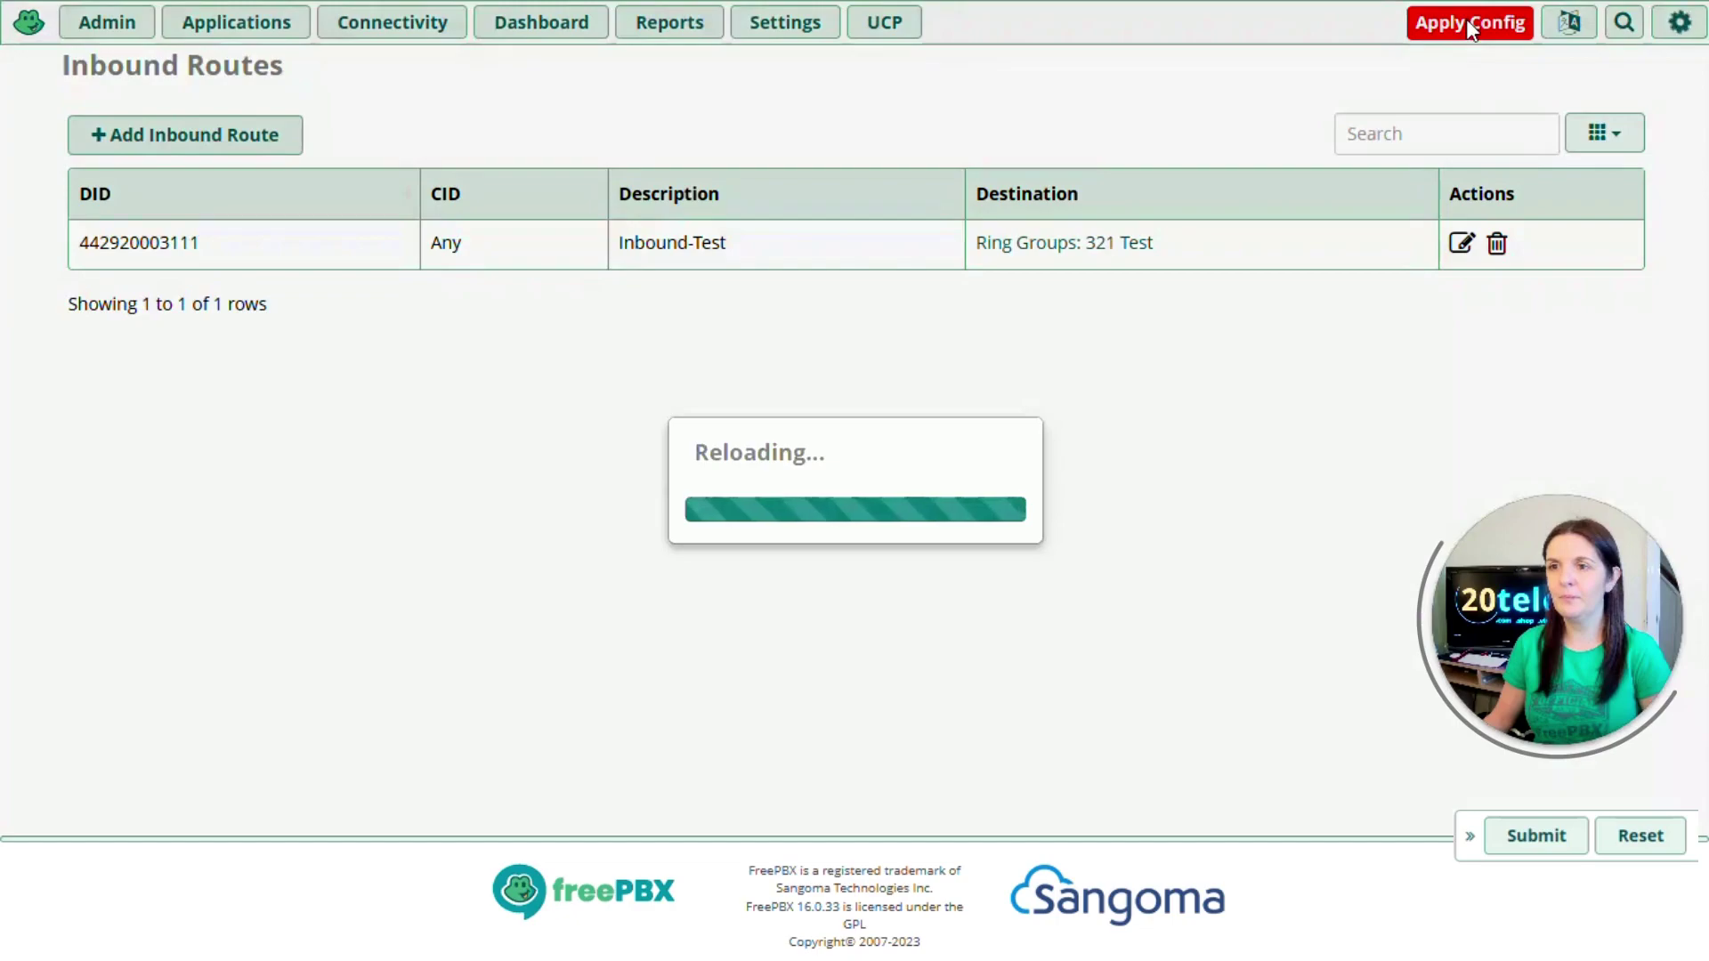